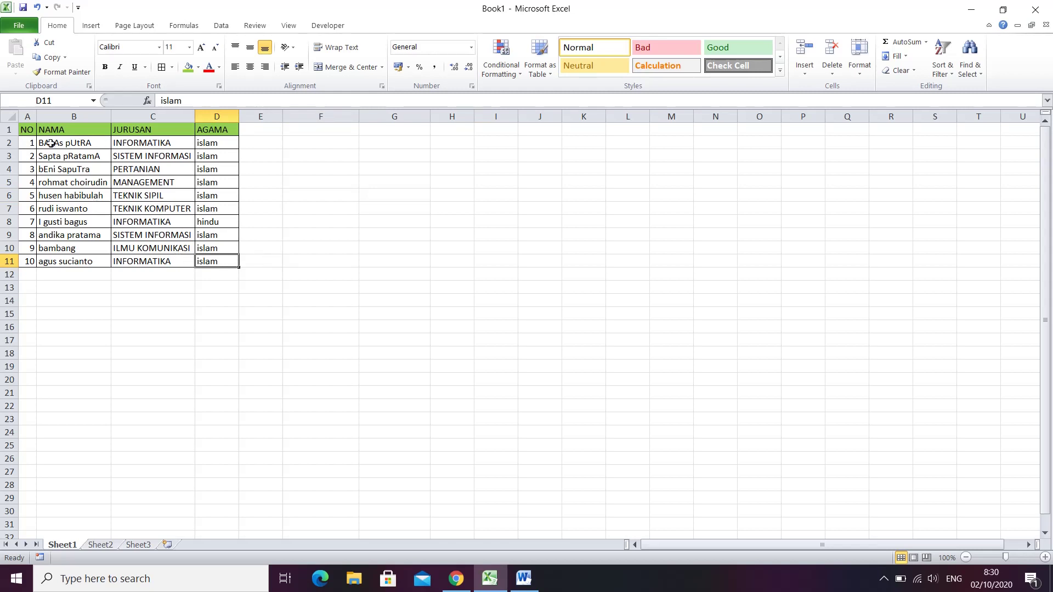
# Look through the NO, NAMA, JURUSAN and AGAMA columns of the table, checking the letter case of the entries
pyautogui.click(29, 128)
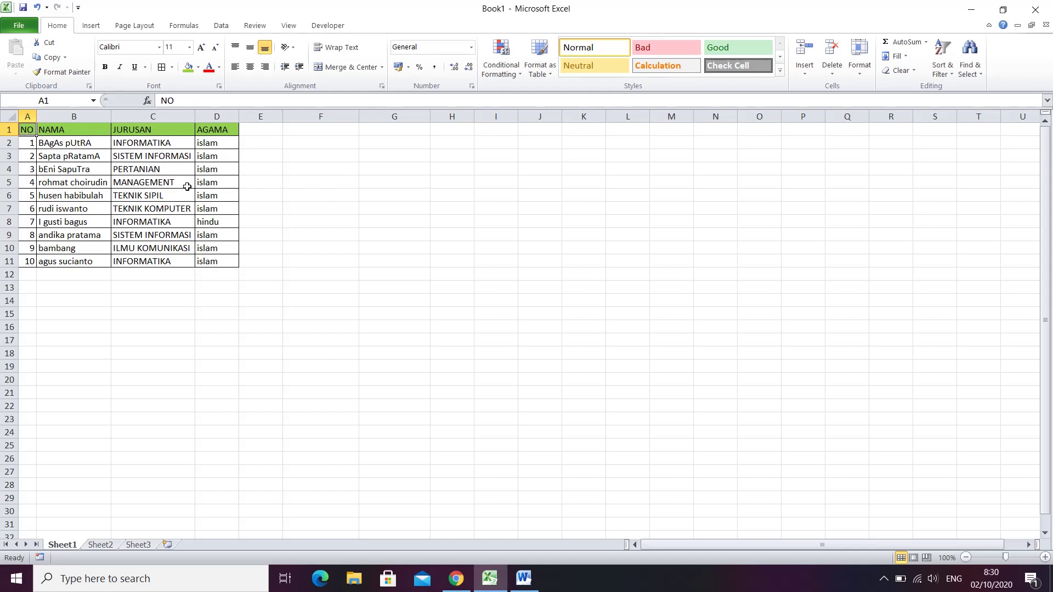
pyautogui.click(72, 143)
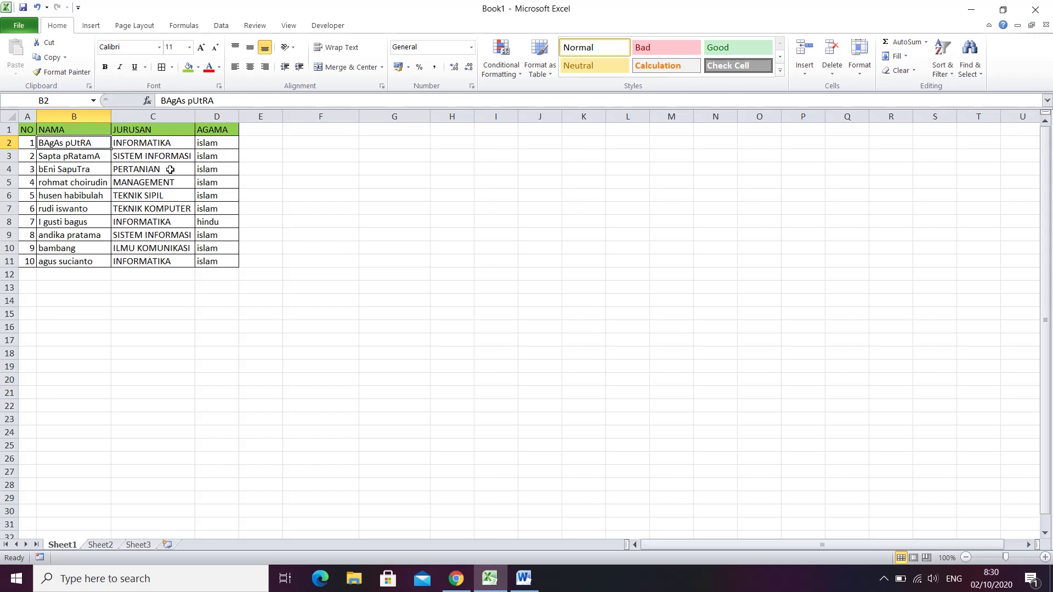
pyautogui.click(144, 145)
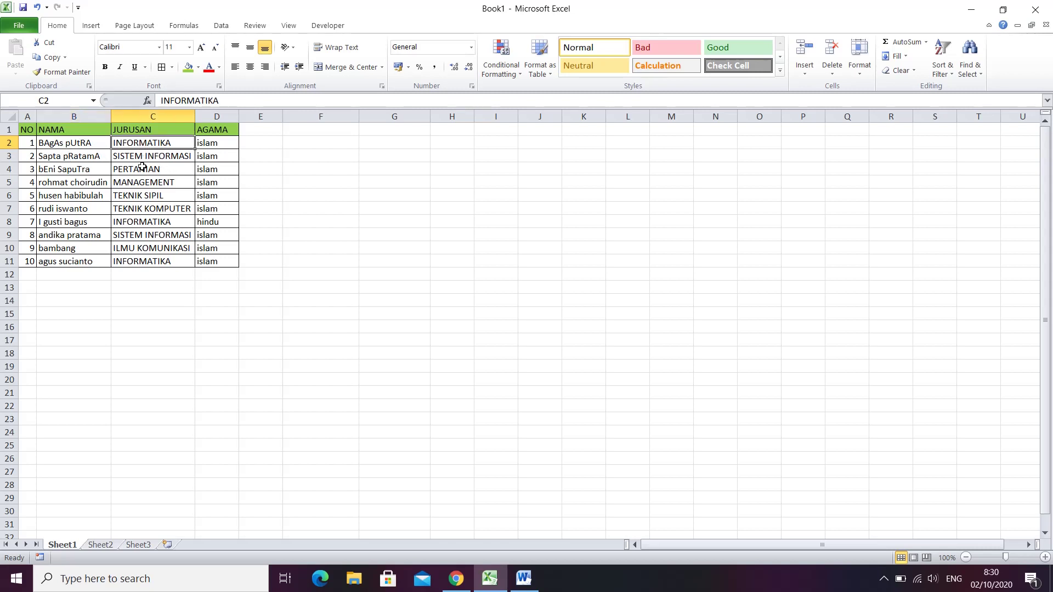
pyautogui.click(211, 144)
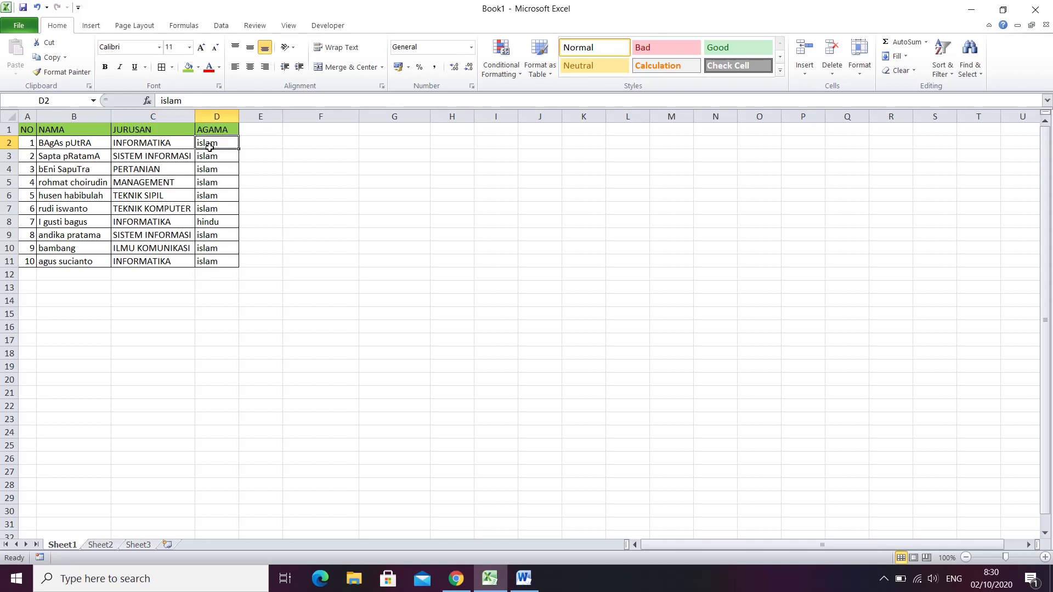
pyautogui.click(211, 158)
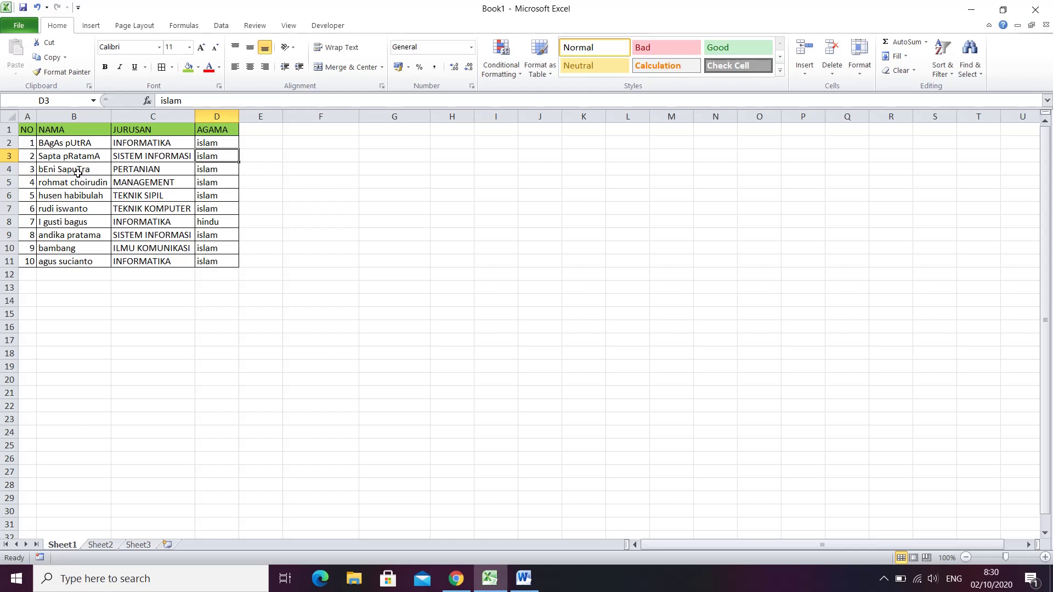
pyautogui.click(255, 173)
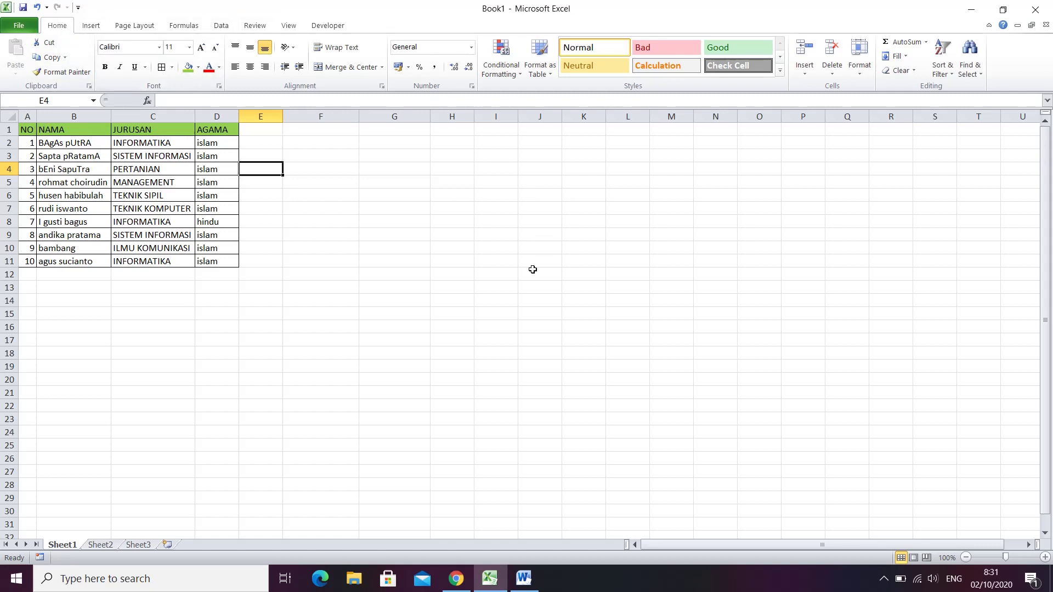
# Switch to Word and convert the selected line "belajar microsoft word" to UPPERCASE and back to lowercase
pyautogui.click(524, 589)
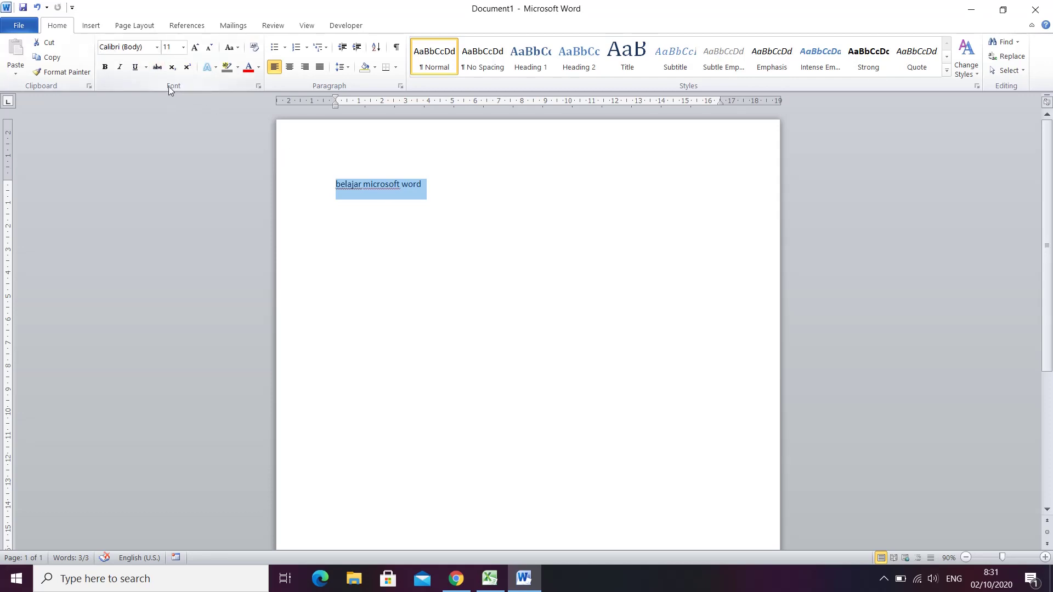
pyautogui.click(235, 50)
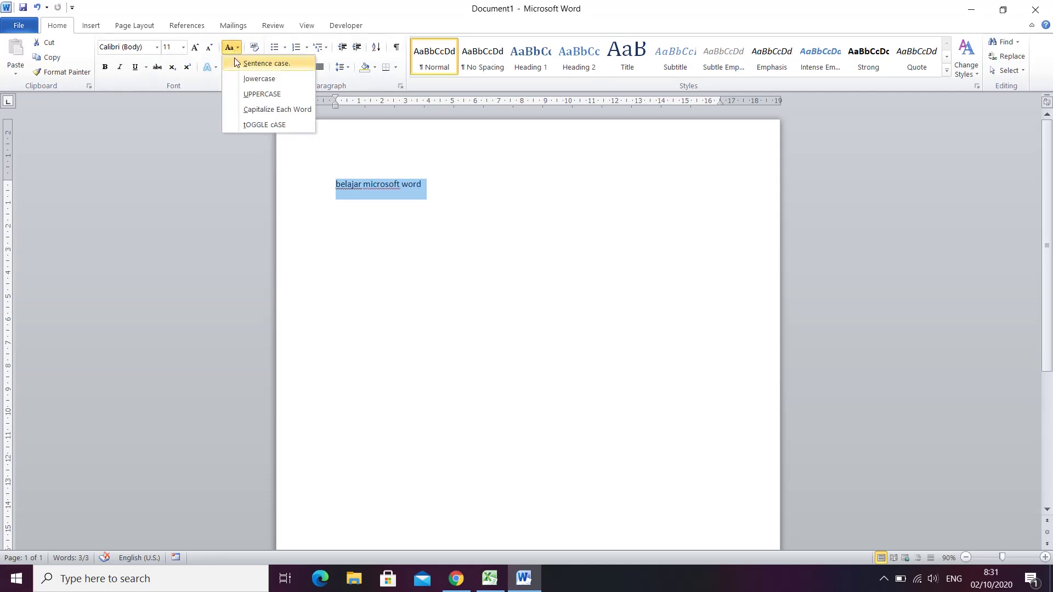
pyautogui.click(235, 48)
pyautogui.click(234, 47)
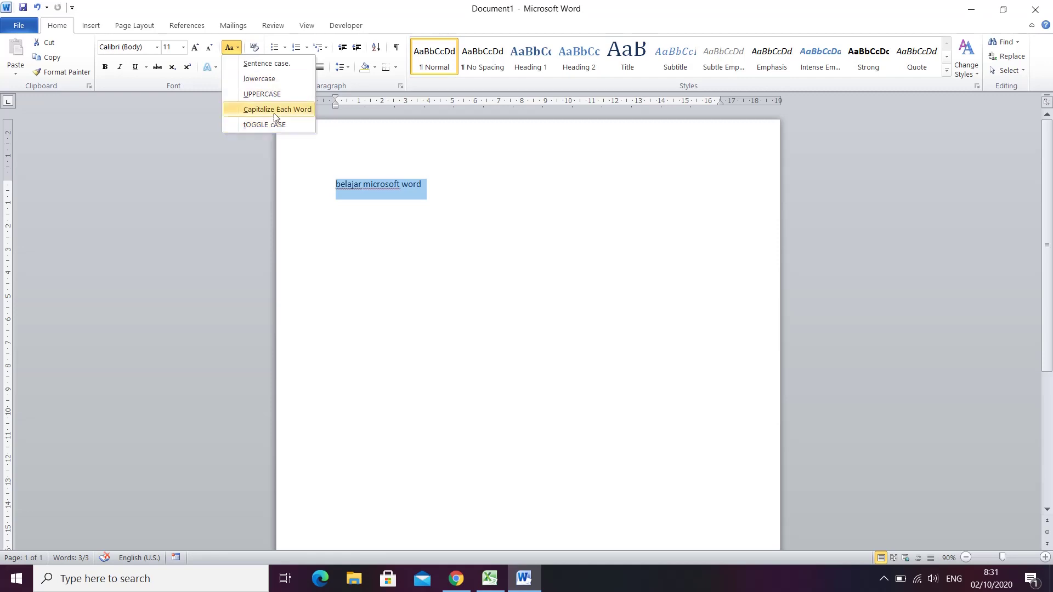
pyautogui.click(262, 94)
pyautogui.click(231, 48)
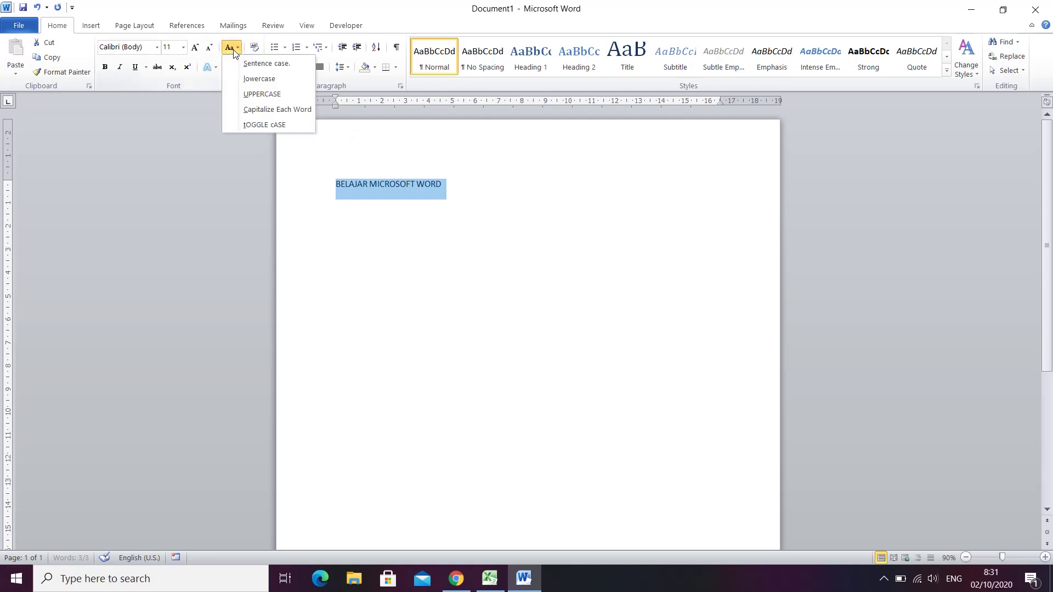
pyautogui.click(266, 80)
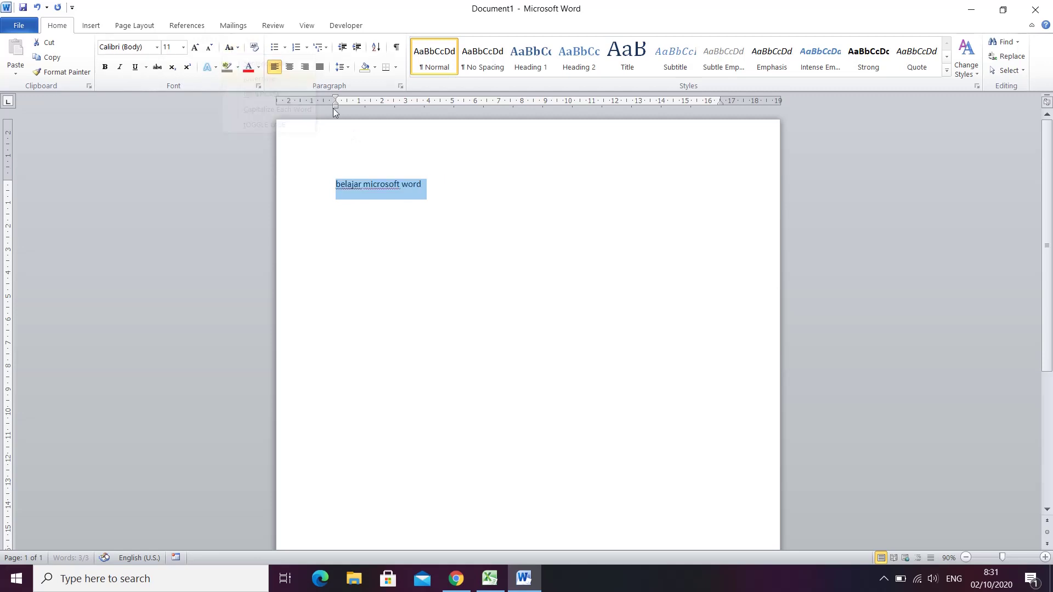
# Change the case of the selected line in the document to Capitalize Each Word and deselect it
pyautogui.click(230, 47)
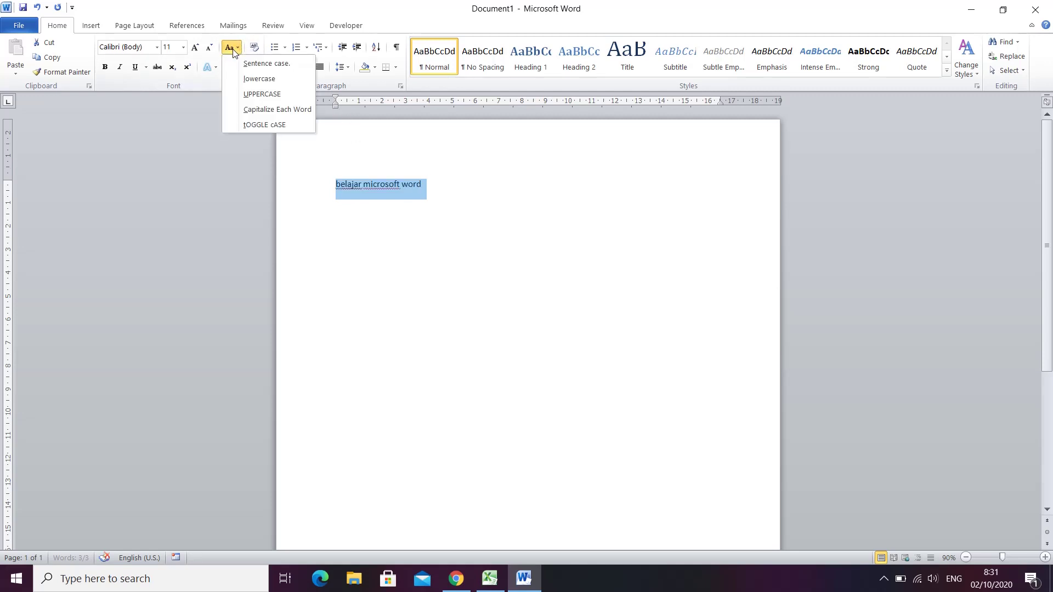
pyautogui.click(276, 111)
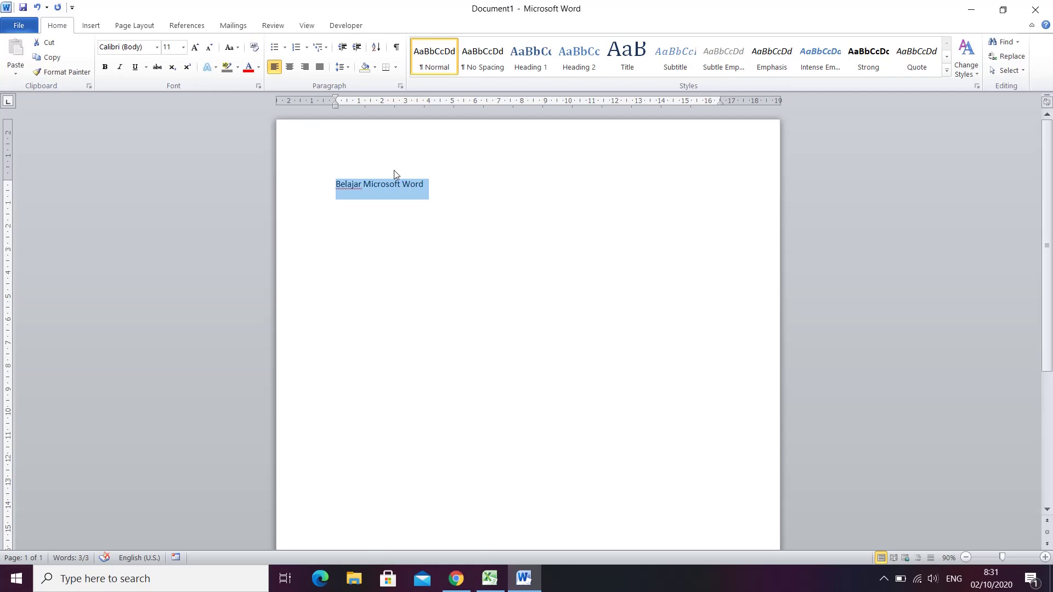
pyautogui.click(449, 184)
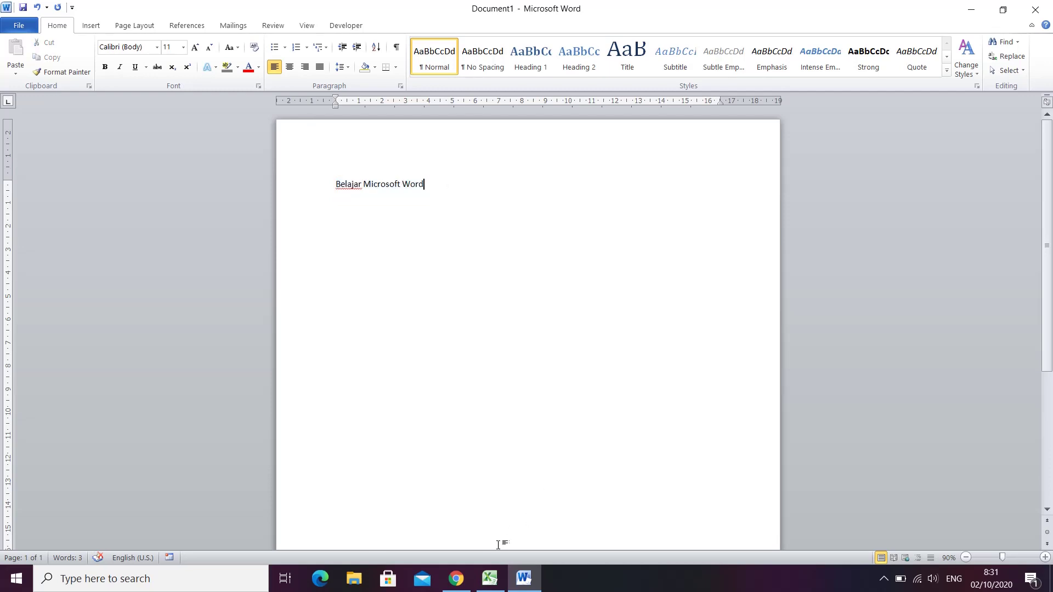
# Switch back to the Excel workbook and select the empty cell F2 beside the table
pyautogui.click(490, 585)
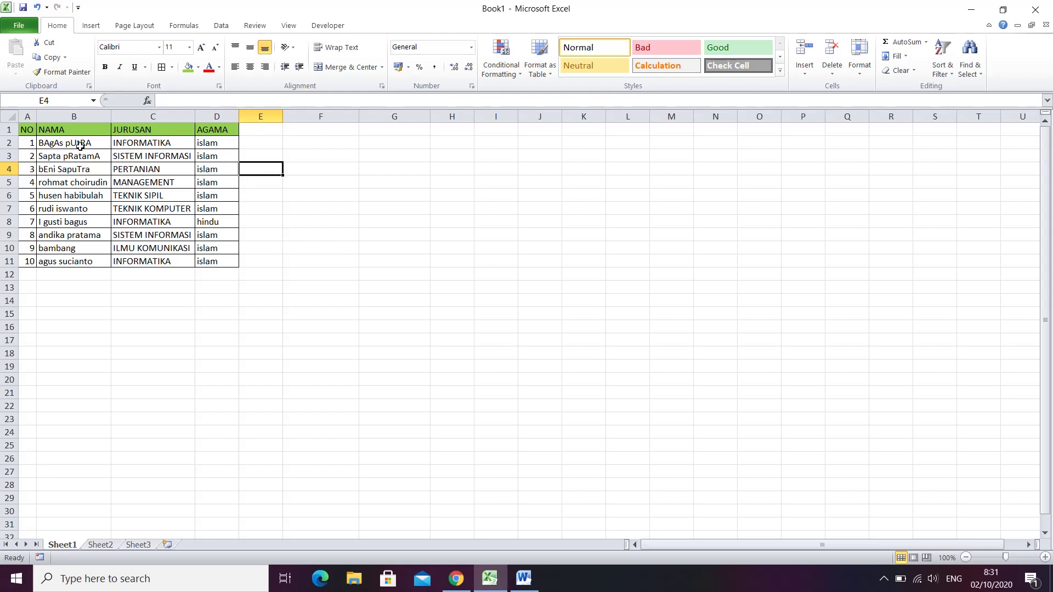
pyautogui.click(266, 143)
pyautogui.moveTo(331, 139); pyautogui.dragTo(305, 144)
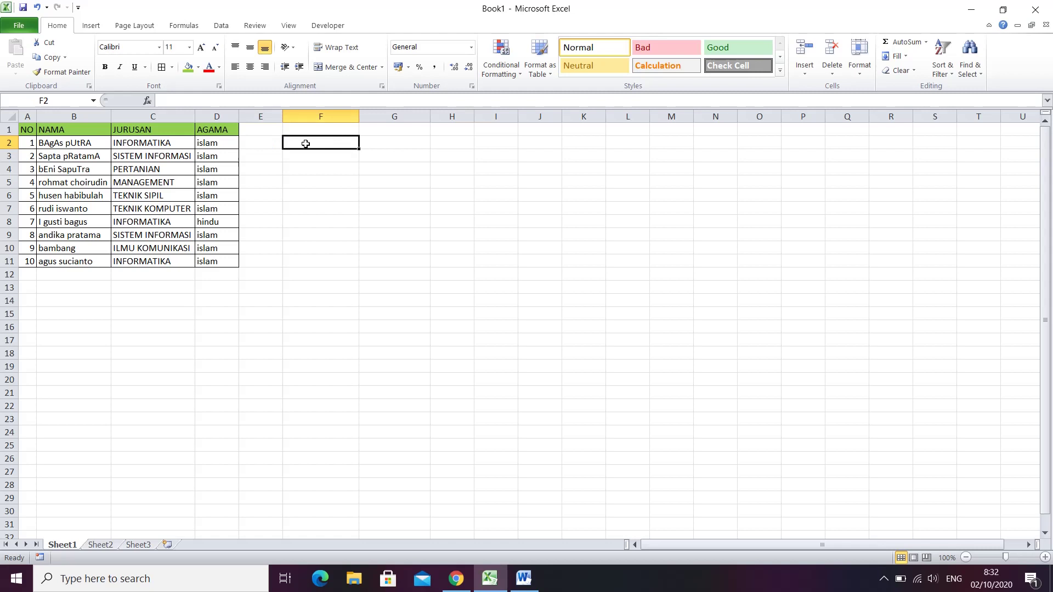
pyautogui.click(265, 146)
pyautogui.click(317, 147)
pyautogui.click(321, 152)
pyautogui.click(321, 145)
# Insert an empty column before the NAMA column and widen it
pyautogui.click(99, 115)
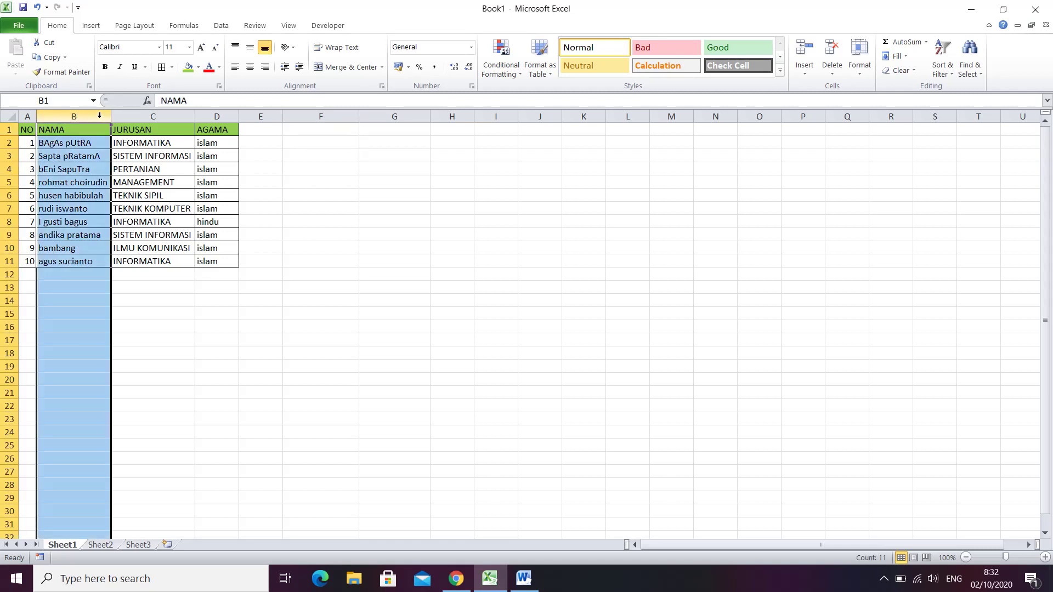
pyautogui.rightClick(100, 116)
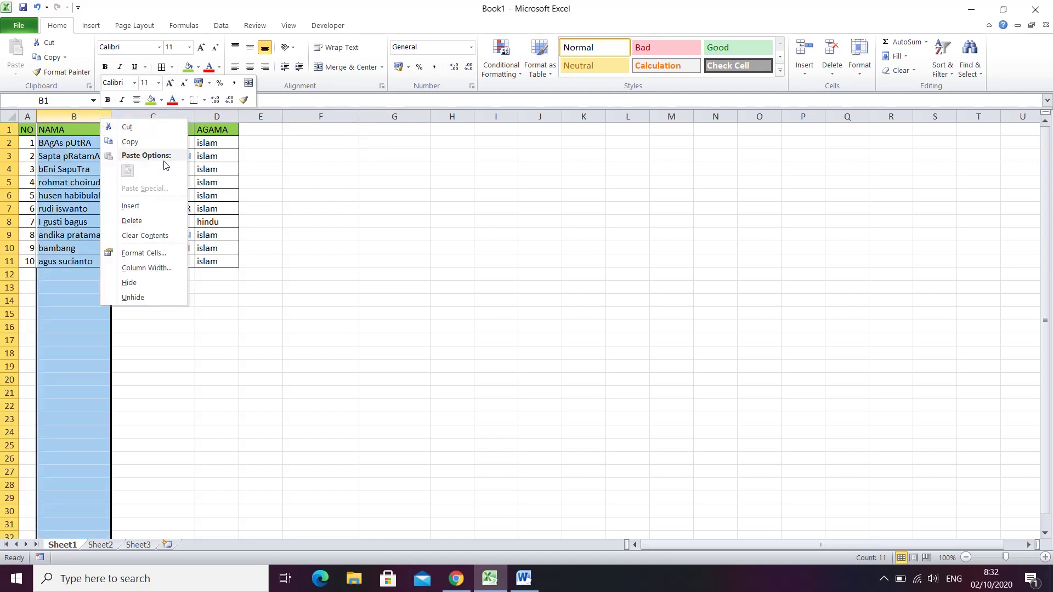
pyautogui.rightClick(78, 115)
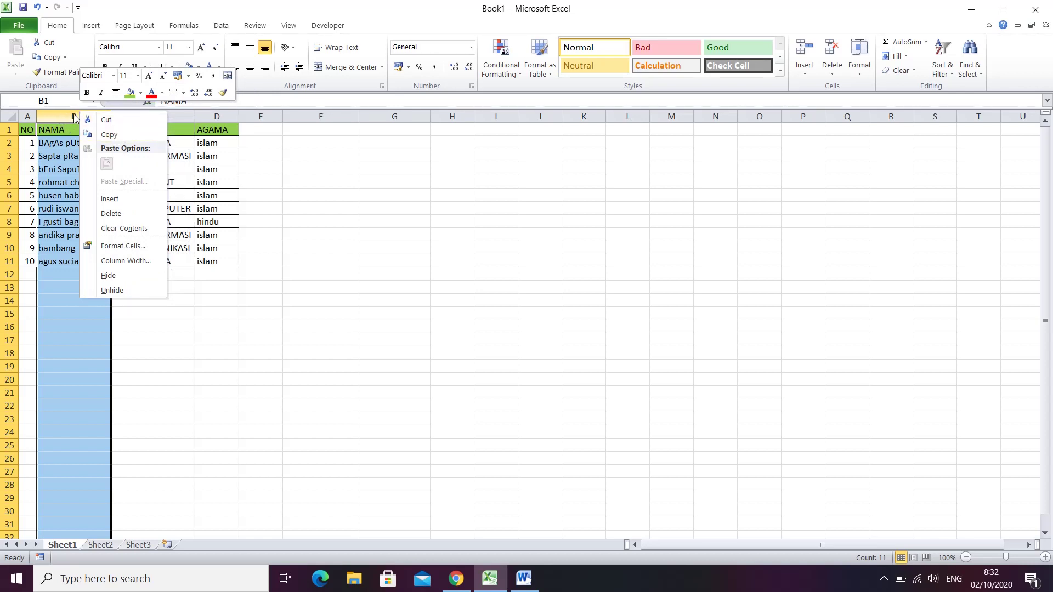
pyautogui.click(130, 197)
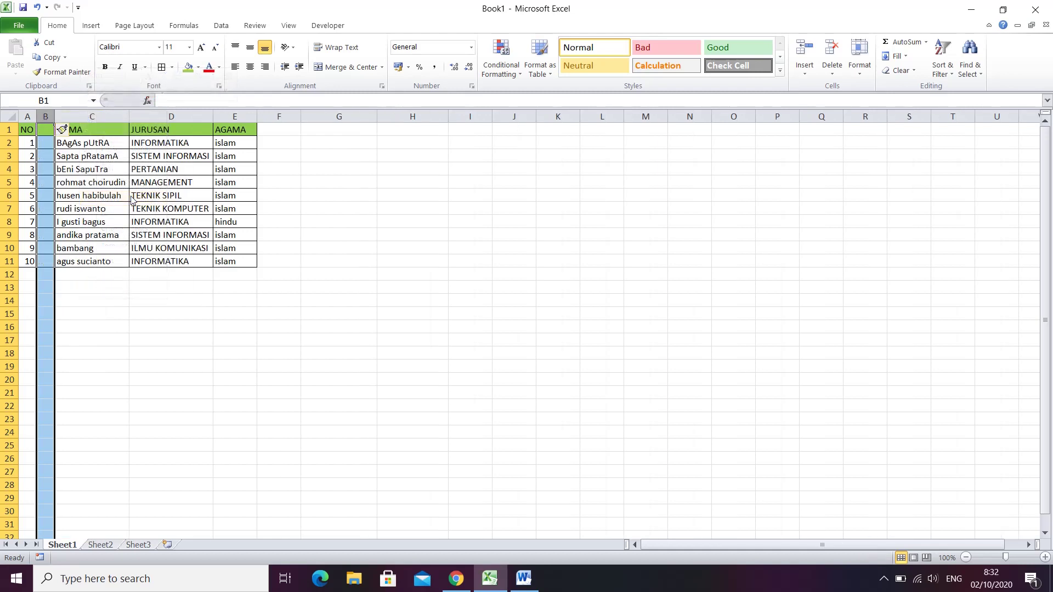
pyautogui.moveTo(53, 113); pyautogui.dragTo(119, 113)
# Enter the sample text "gdsahdhsa" in B2 and delete the inserted column B
pyautogui.click(76, 144)
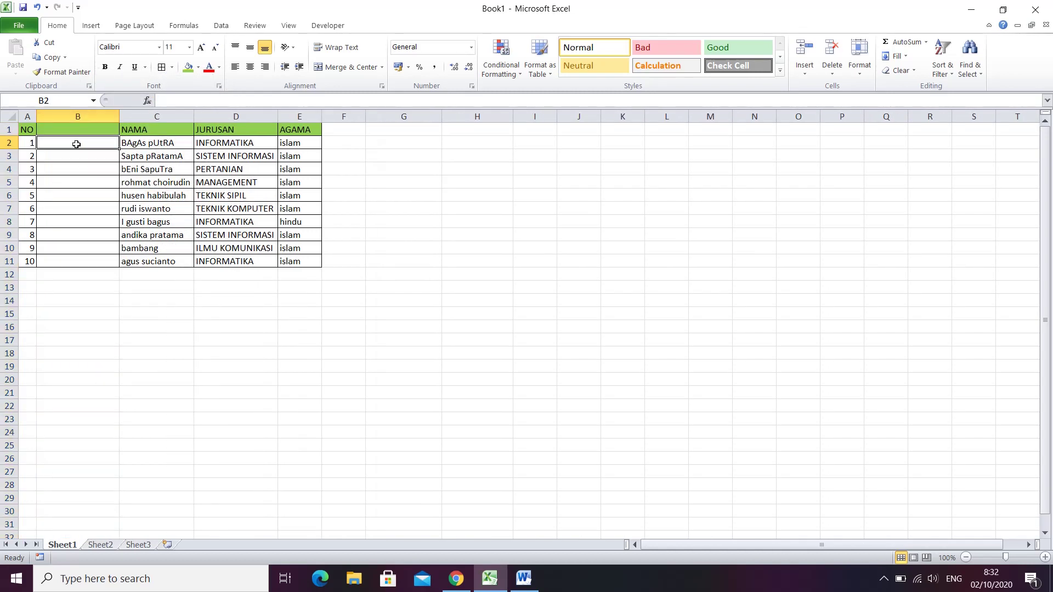
pyautogui.write('gdsahdhsa')
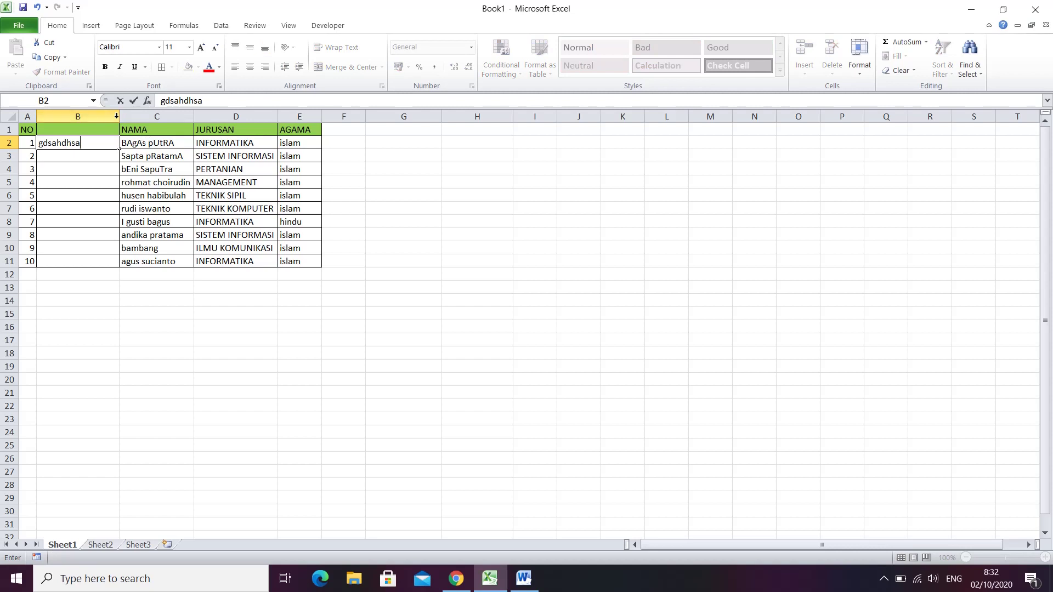
pyautogui.rightClick(111, 116)
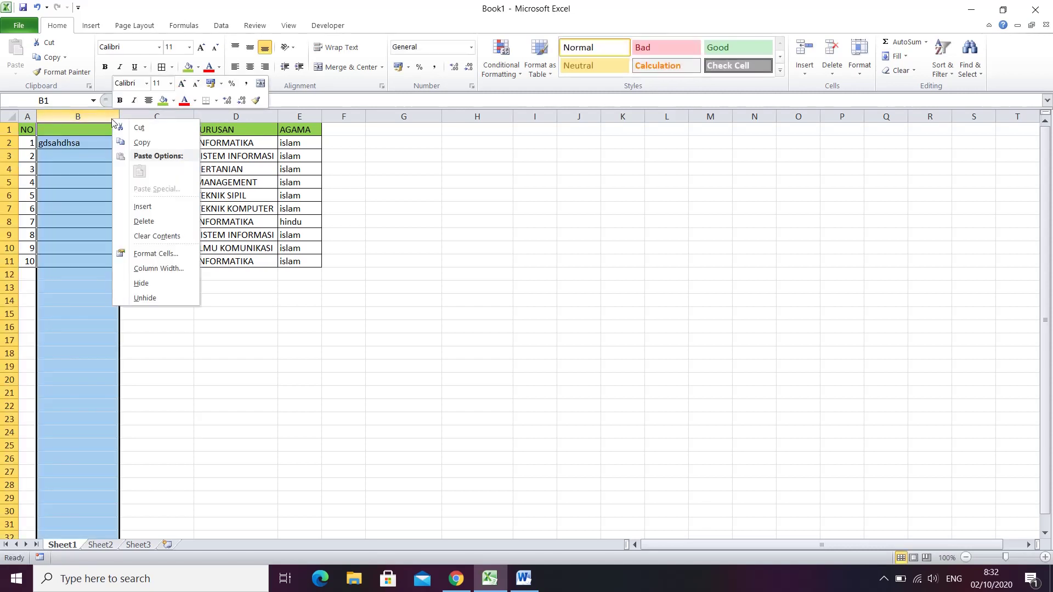
pyautogui.click(155, 222)
# Enter the formula =PROPER(B2) in cell F2 and fill it down to F11
pyautogui.click(309, 144)
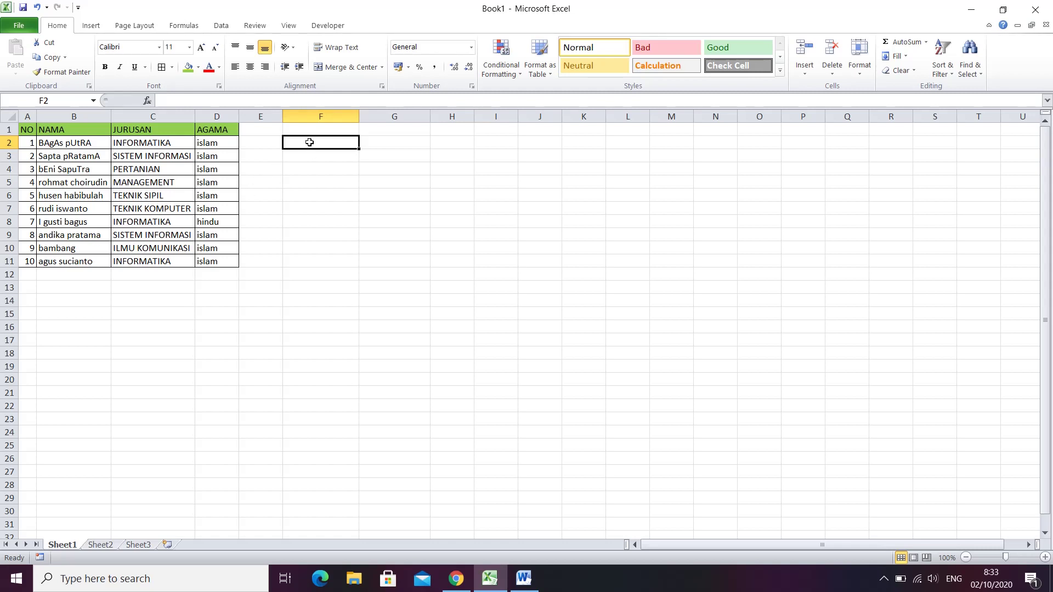
pyautogui.write('=')
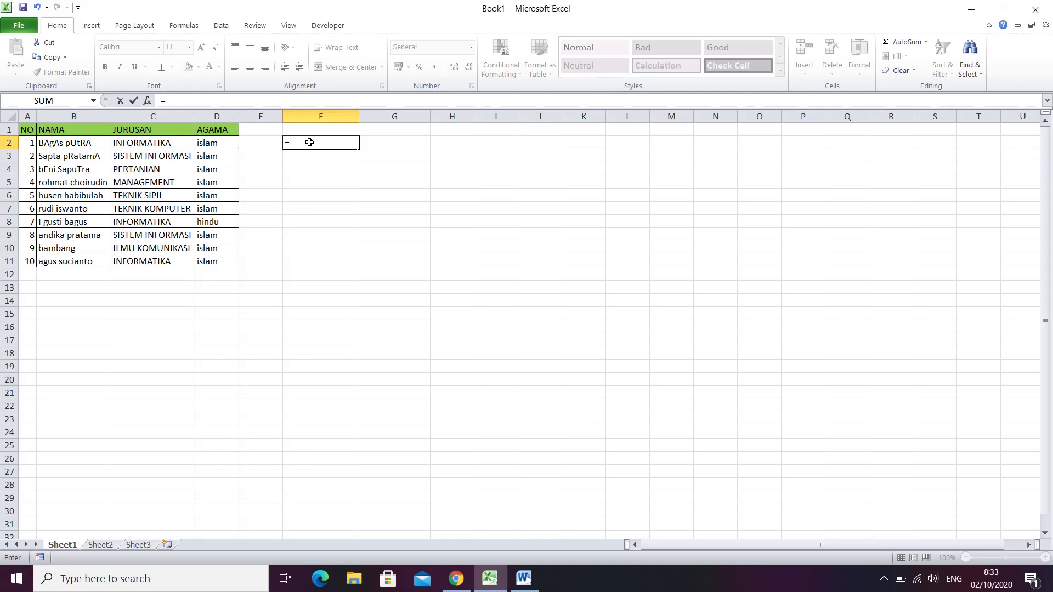
pyautogui.write('prop')
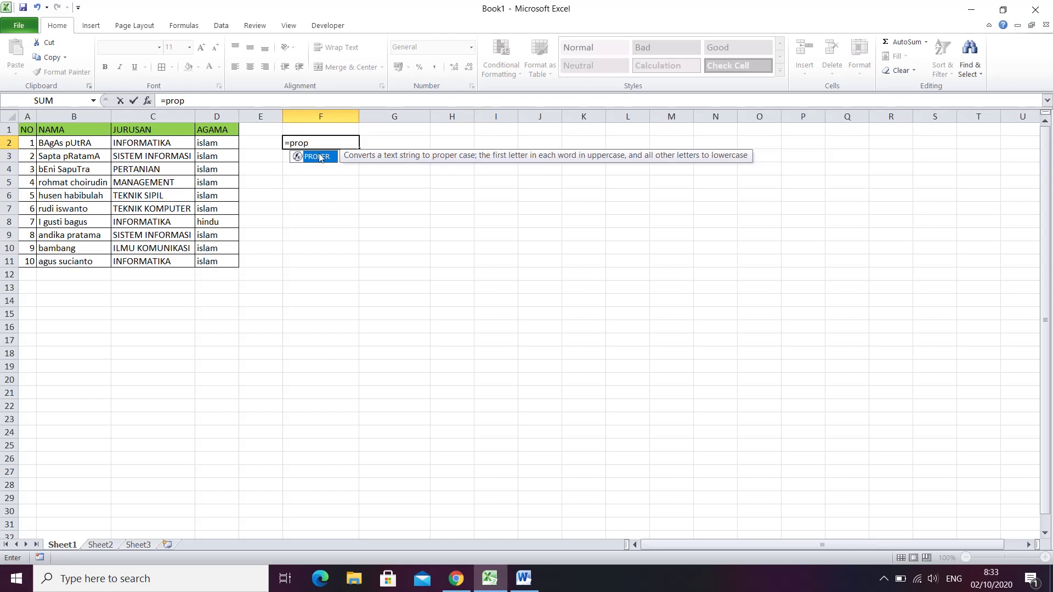
pyautogui.doubleClick(318, 156)
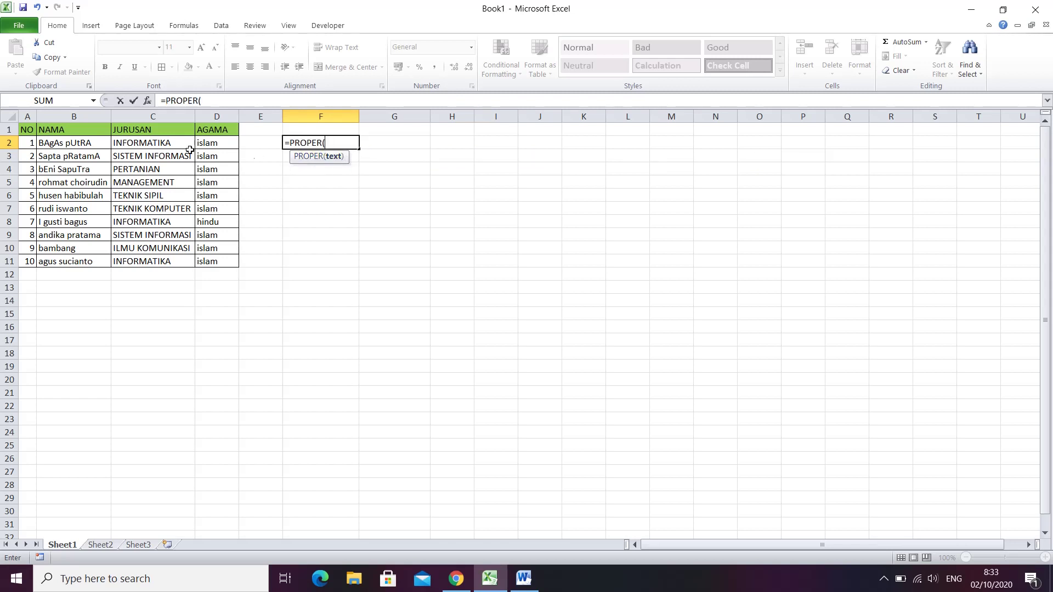
pyautogui.click(57, 142)
pyautogui.write(')')
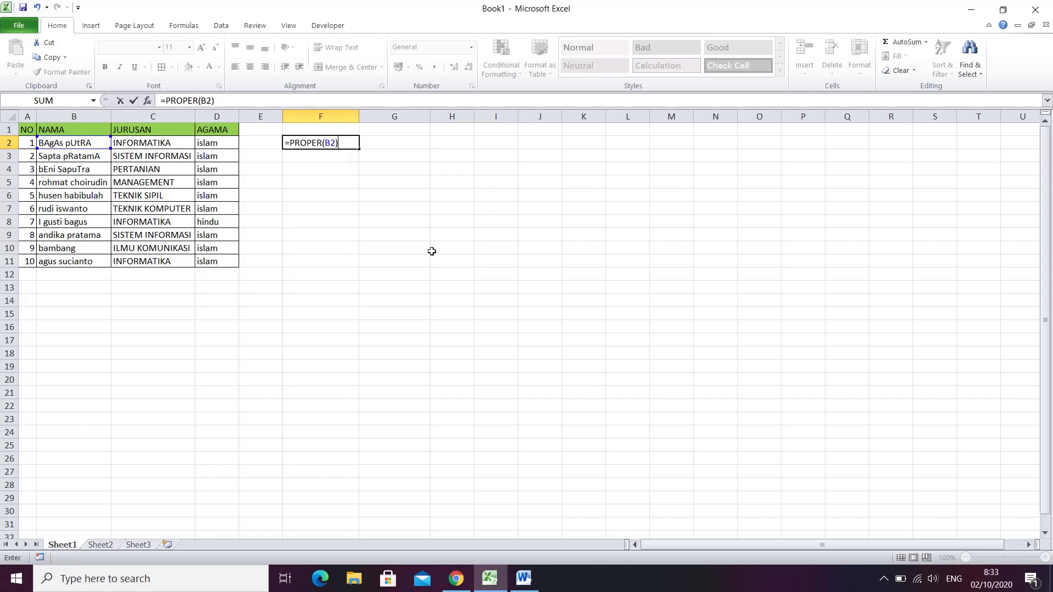
pyautogui.press('Return')
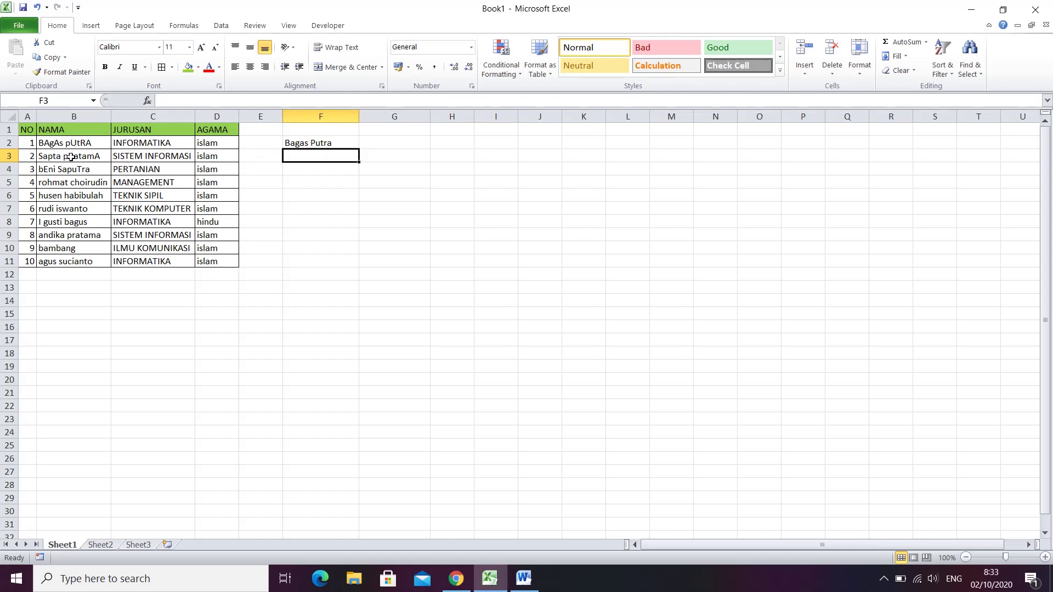
pyautogui.click(327, 141)
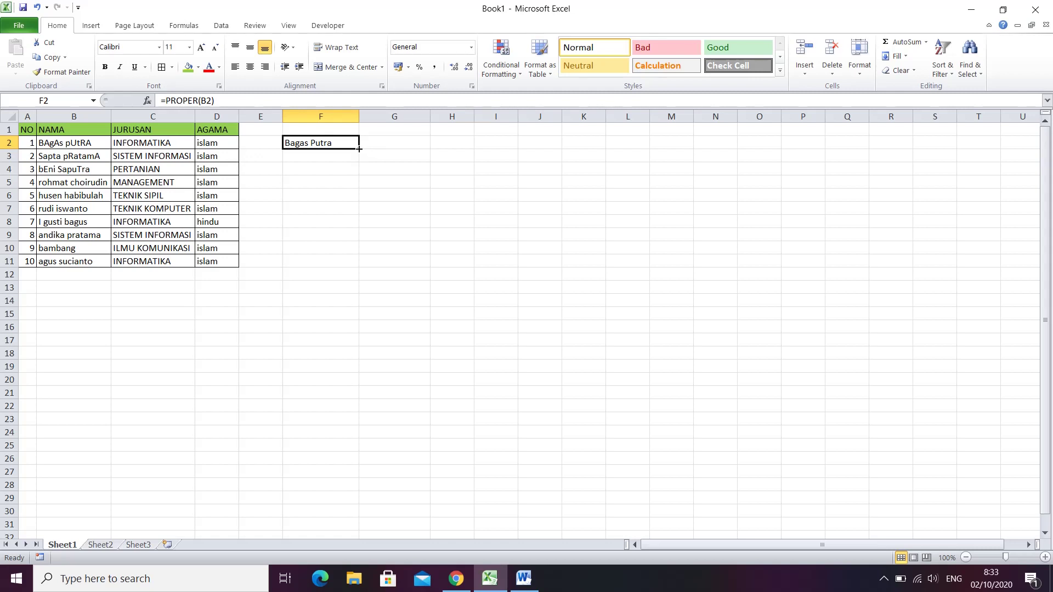
pyautogui.moveTo(358, 149); pyautogui.dragTo(354, 265)
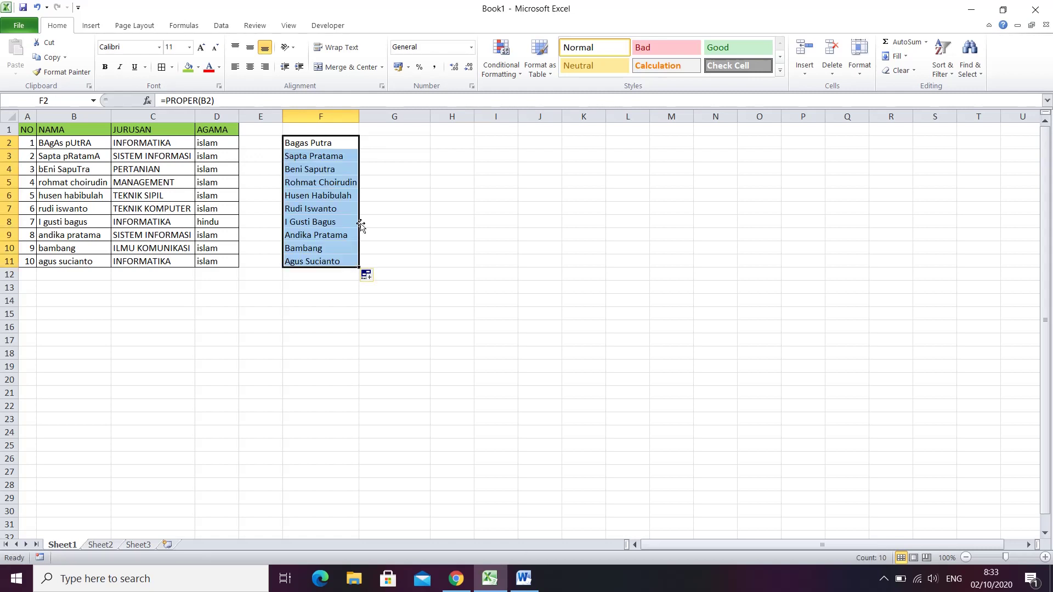
pyautogui.moveTo(414, 181); pyautogui.dragTo(387, 149)
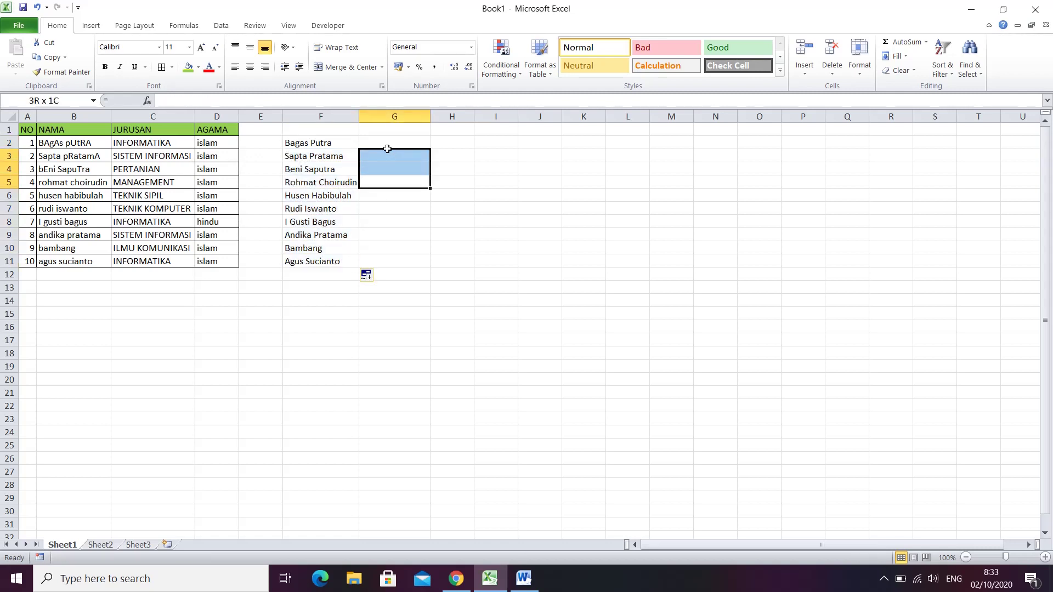
pyautogui.click(382, 147)
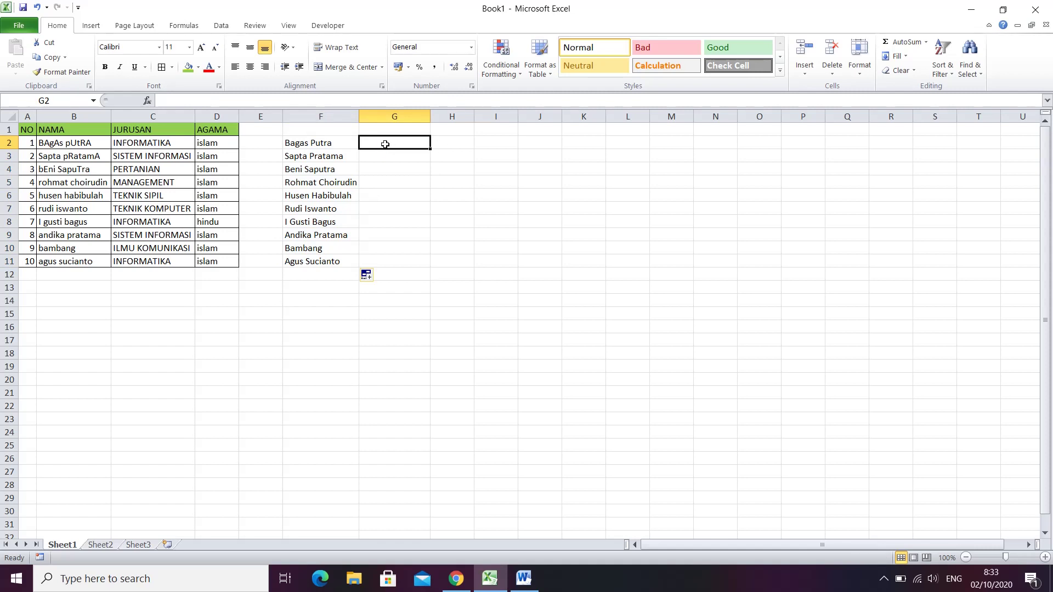
pyautogui.click(319, 143)
pyautogui.click(378, 144)
pyautogui.click(882, 583)
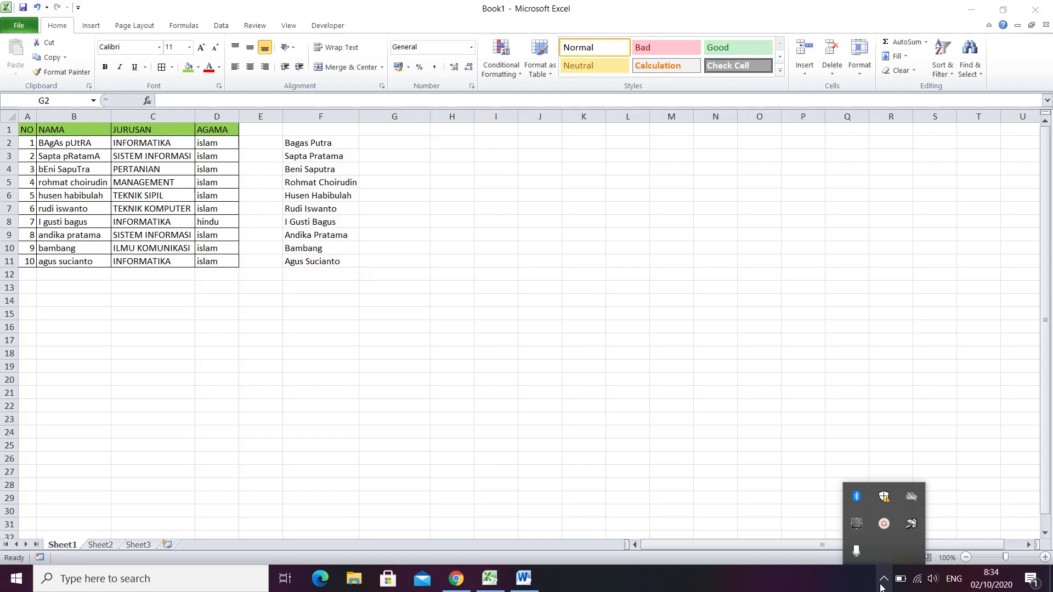
pyautogui.click(884, 526)
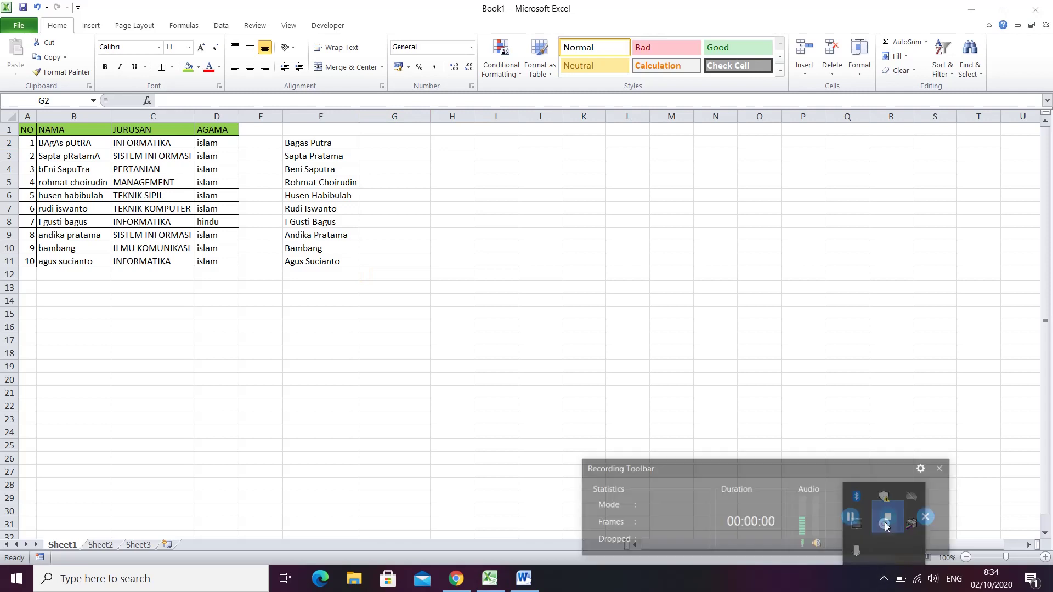
# Enter the formula =LOWER(C2) in cell G2 and fill it down to G11
pyautogui.click(943, 468)
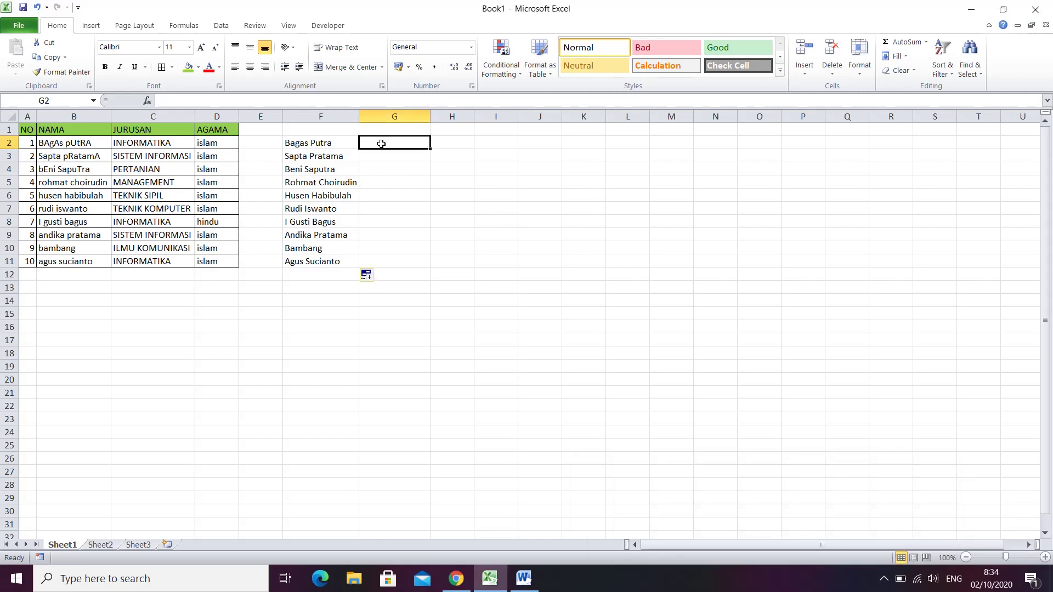
pyautogui.write('=')
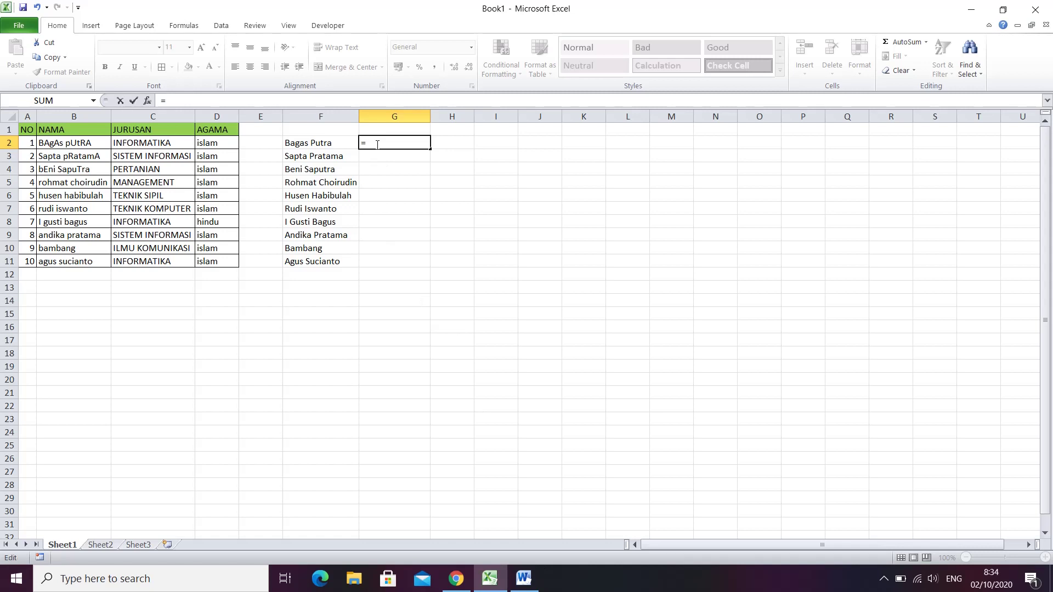
pyautogui.write('low')
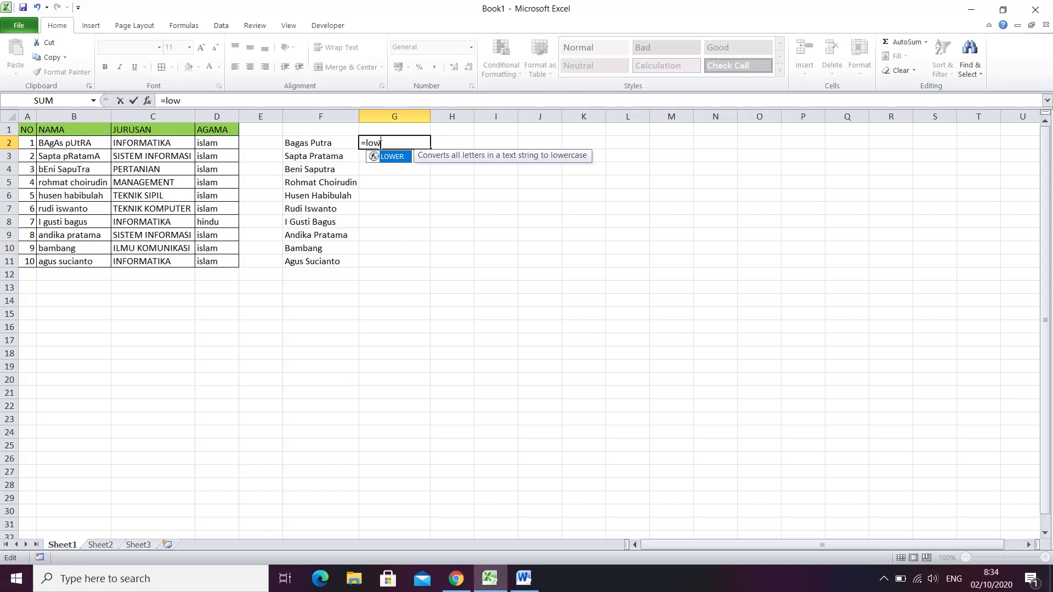
pyautogui.doubleClick(411, 158)
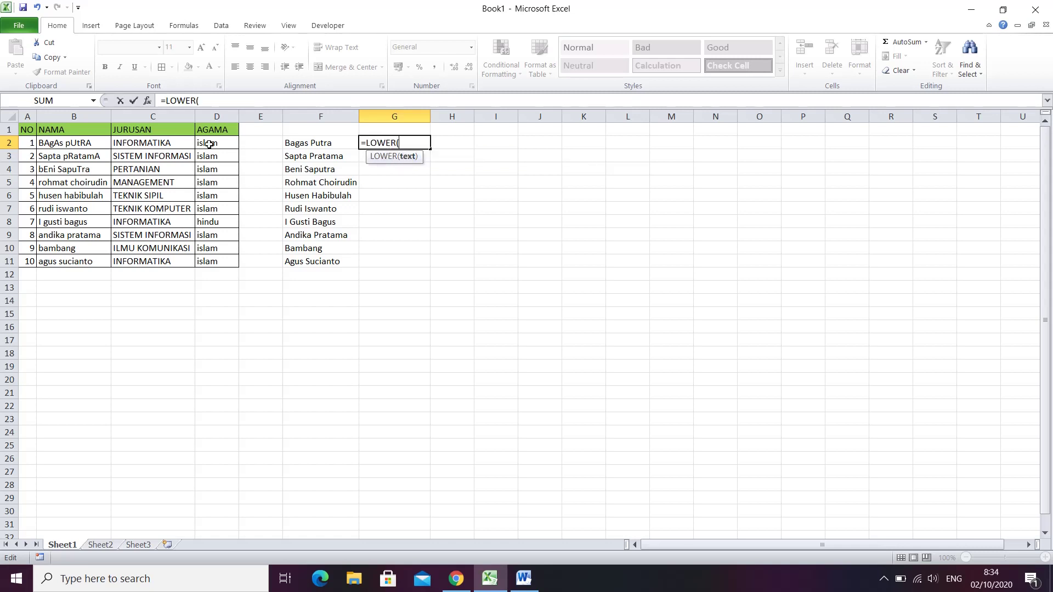
pyautogui.click(160, 143)
pyautogui.press('Return')
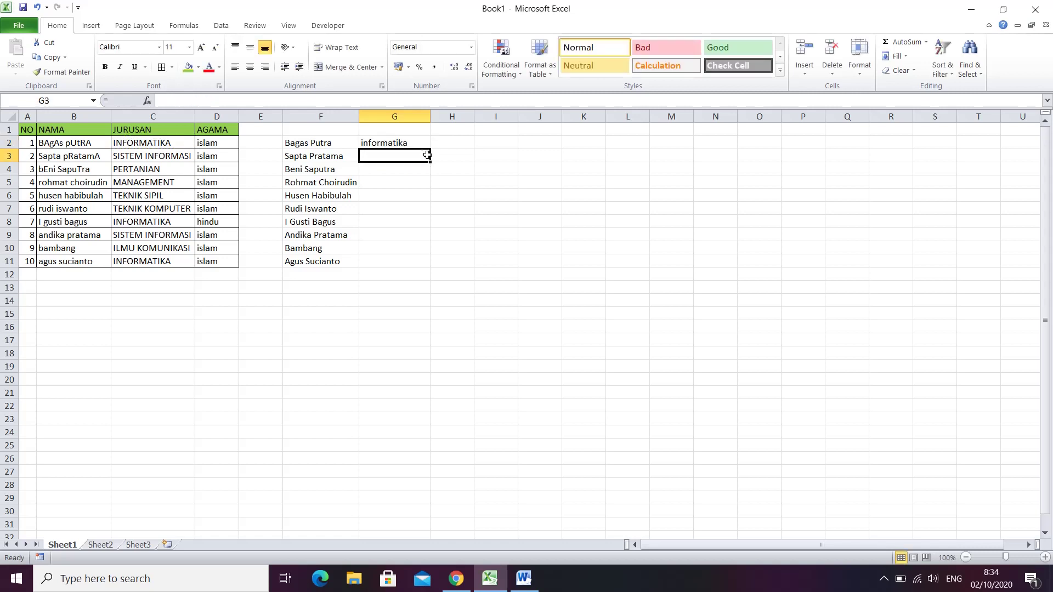
pyautogui.click(427, 143)
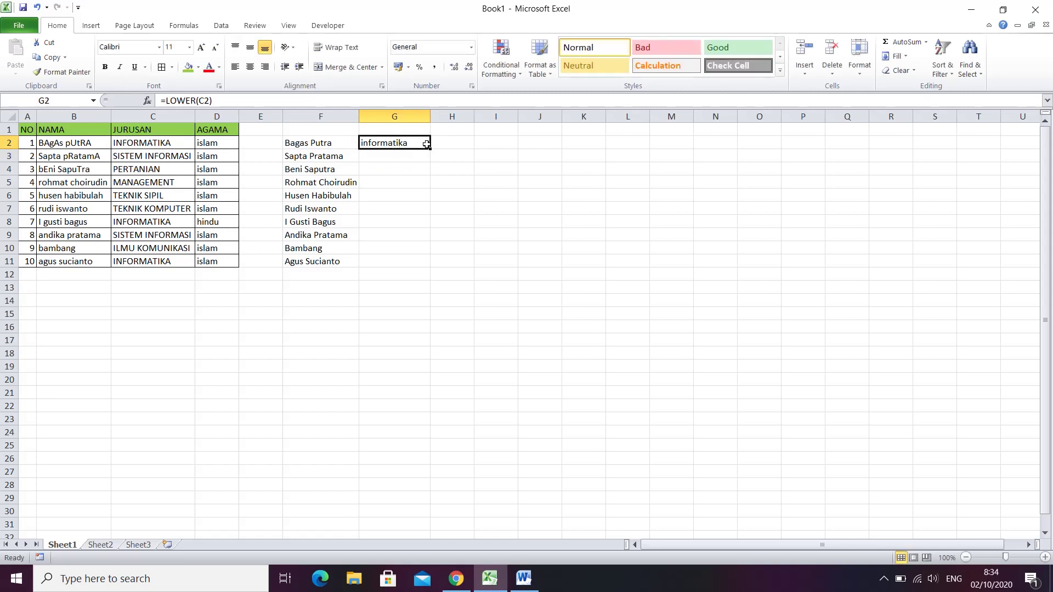
pyautogui.moveTo(433, 152); pyautogui.dragTo(426, 265)
pyautogui.click(469, 191)
pyautogui.click(370, 149)
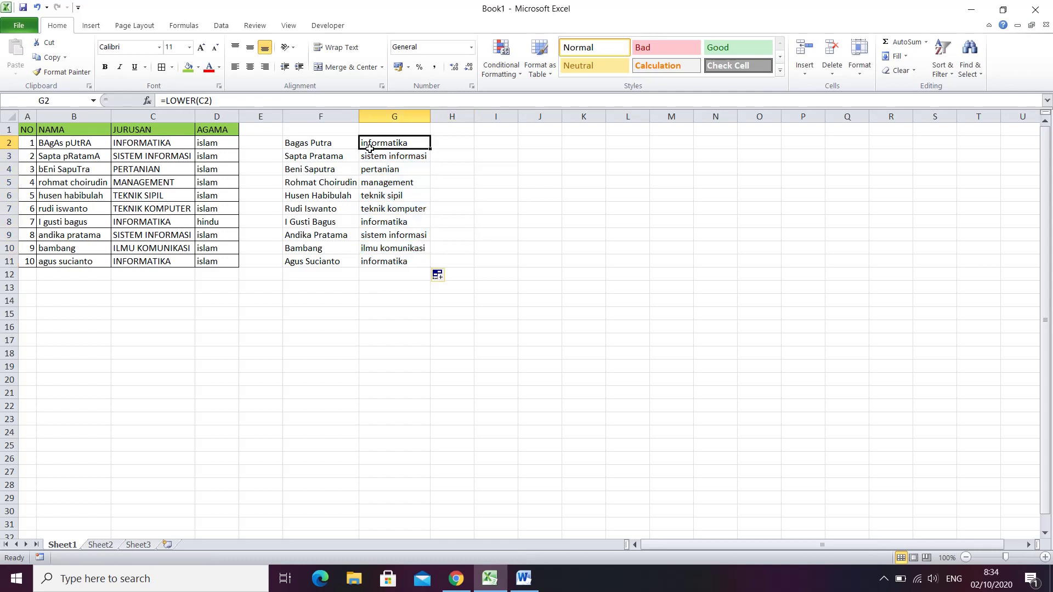
# Enter the formula =UPPER(D2) in cell H2 and fill it down to H11
pyautogui.click(222, 145)
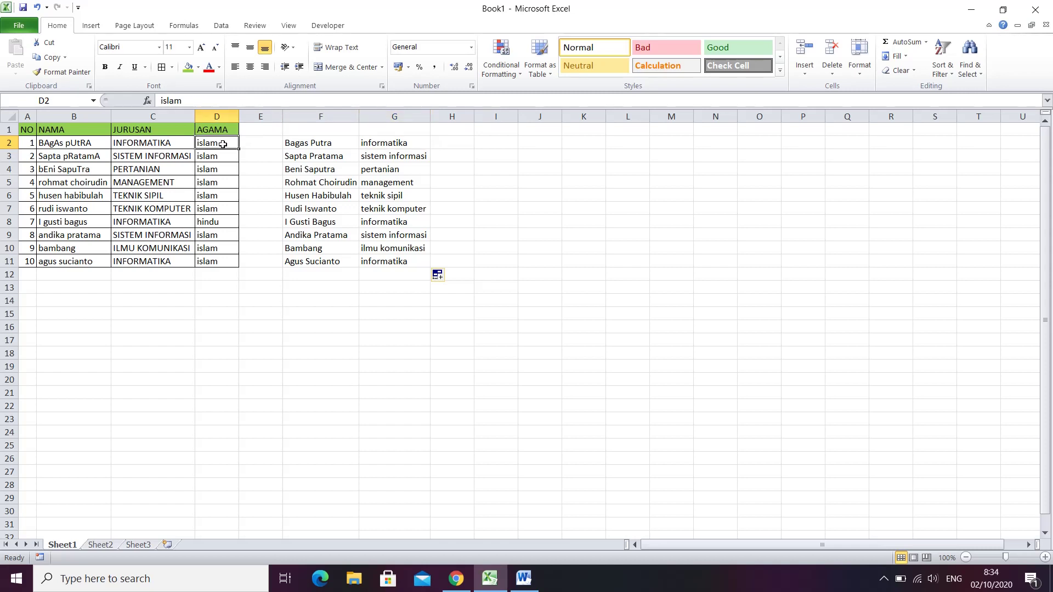
pyautogui.click(451, 145)
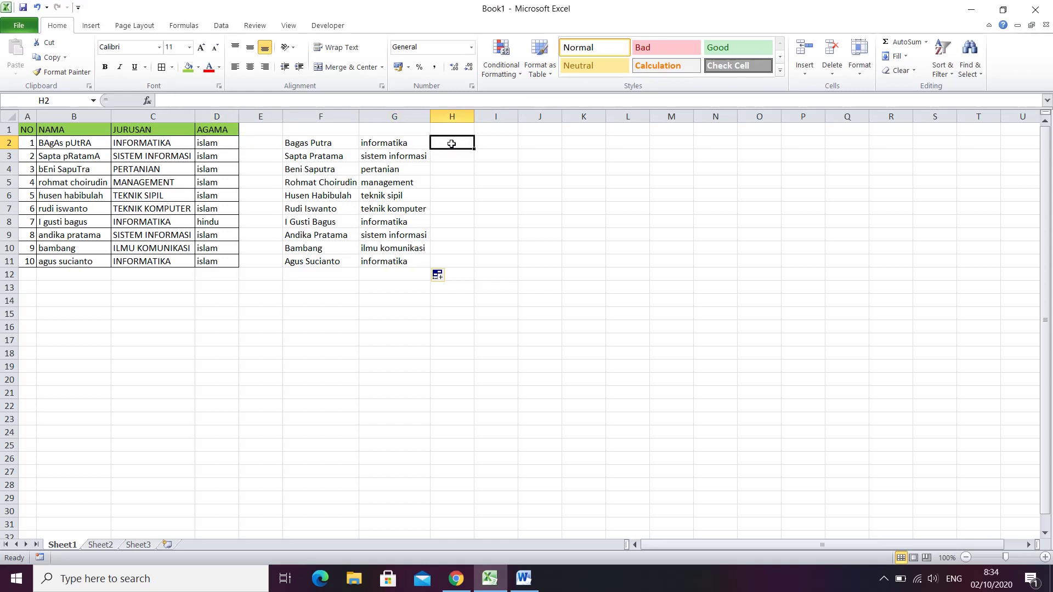
pyautogui.write('=')
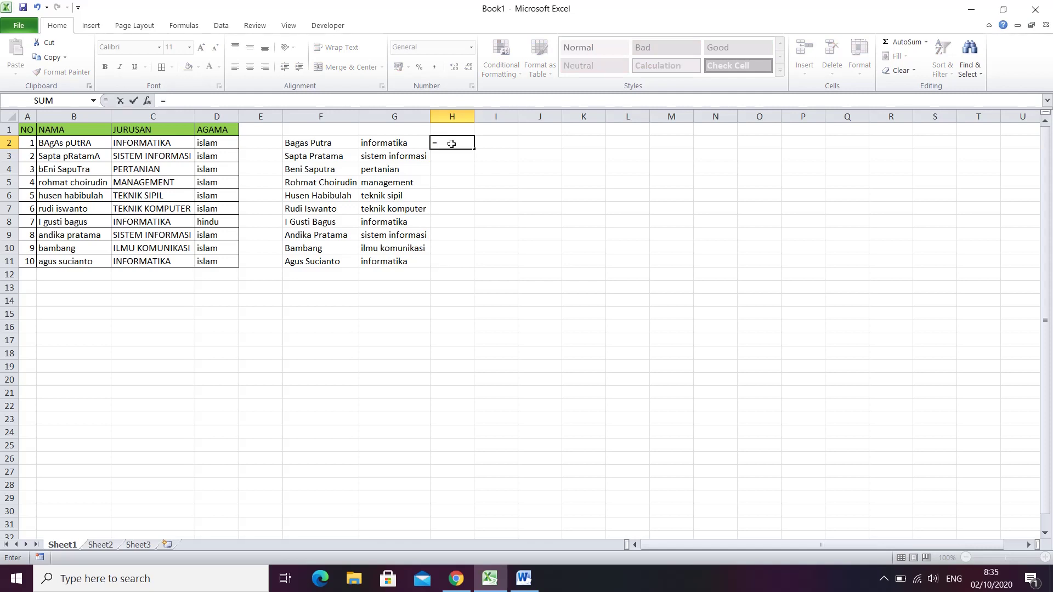
pyautogui.write('up')
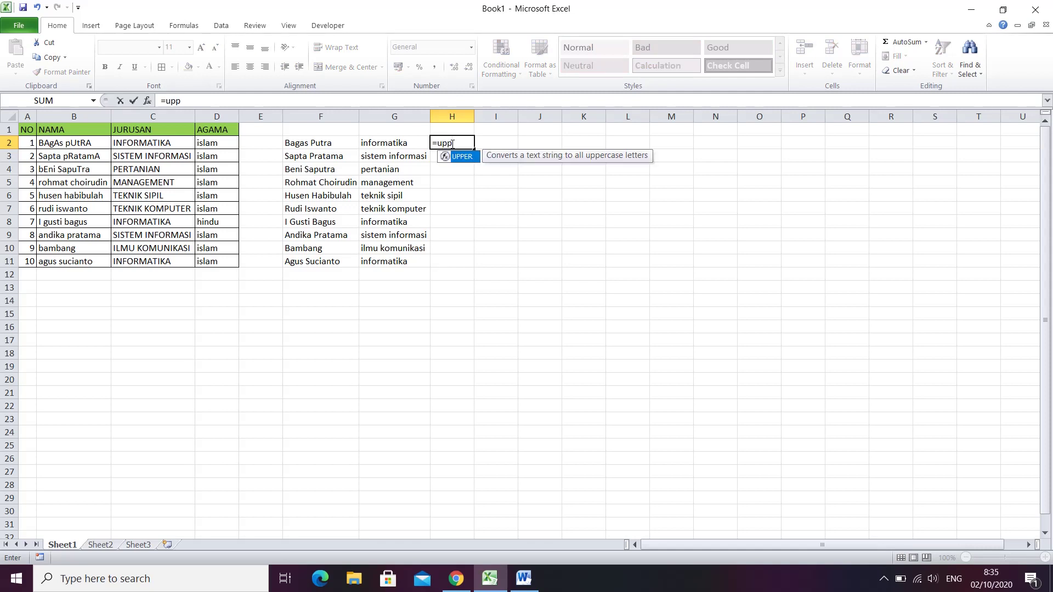
pyautogui.write('p')
pyautogui.press('Tab')
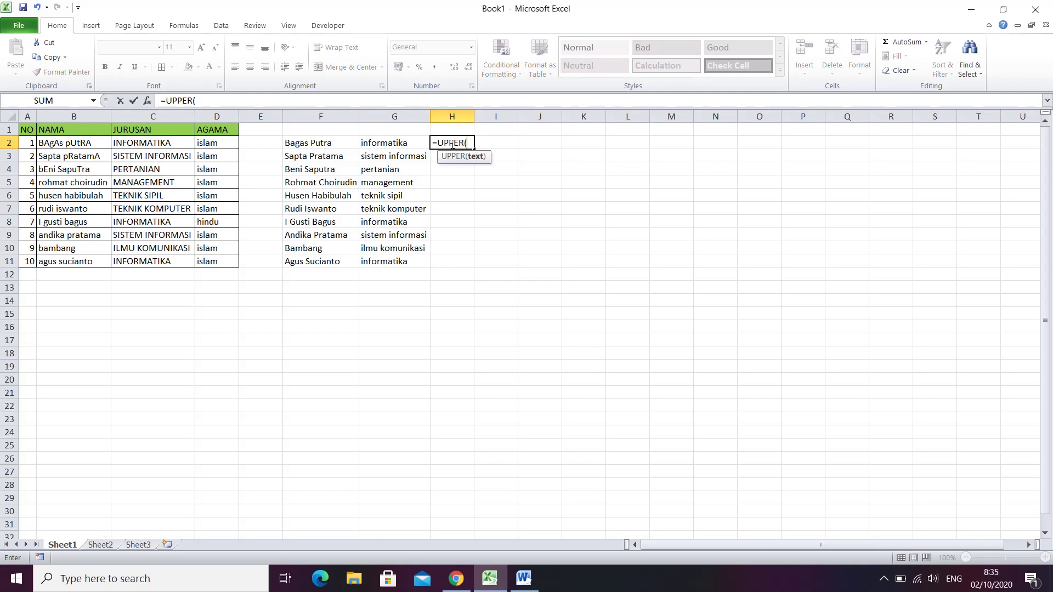
pyautogui.click(212, 149)
pyautogui.write(')')
pyautogui.press('Return')
pyautogui.click(456, 143)
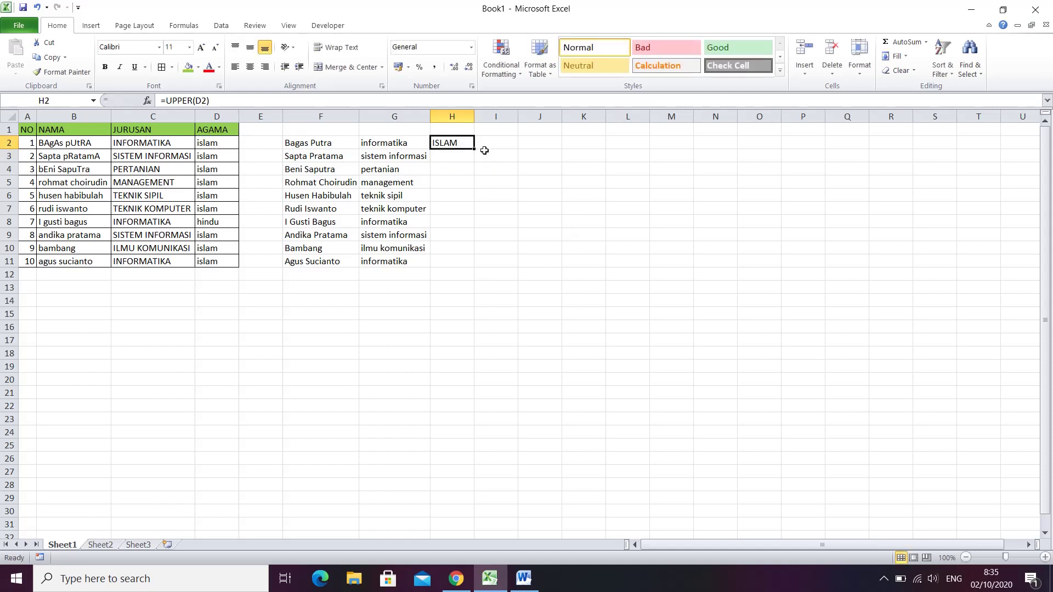
pyautogui.moveTo(473, 152); pyautogui.dragTo(475, 265)
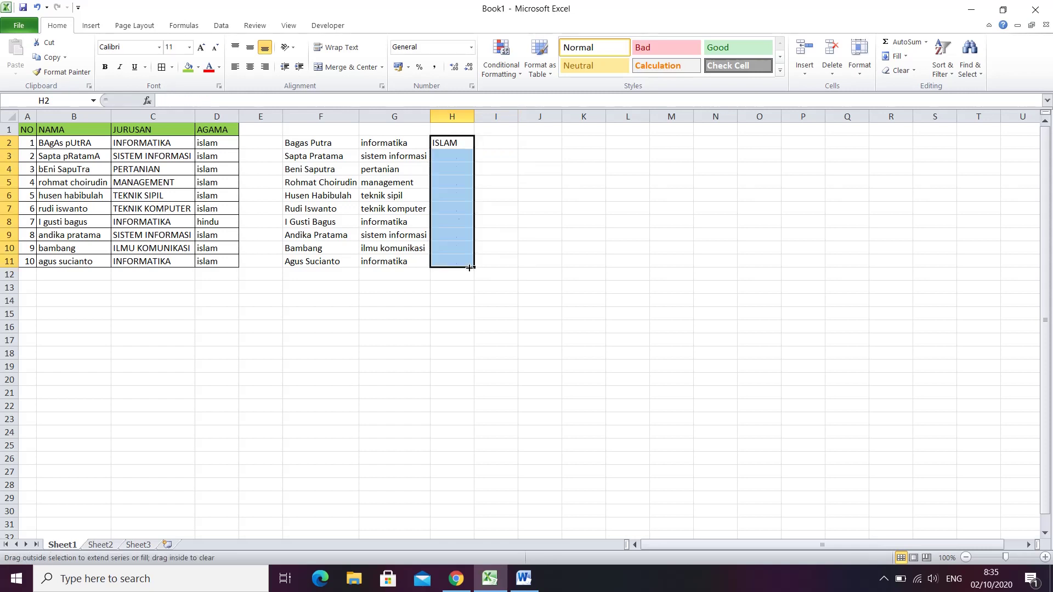
pyautogui.click(579, 239)
# Replace the PROPER formulas in F2:F11 with static values by copying the range and pasting only values in place
pyautogui.click(319, 155)
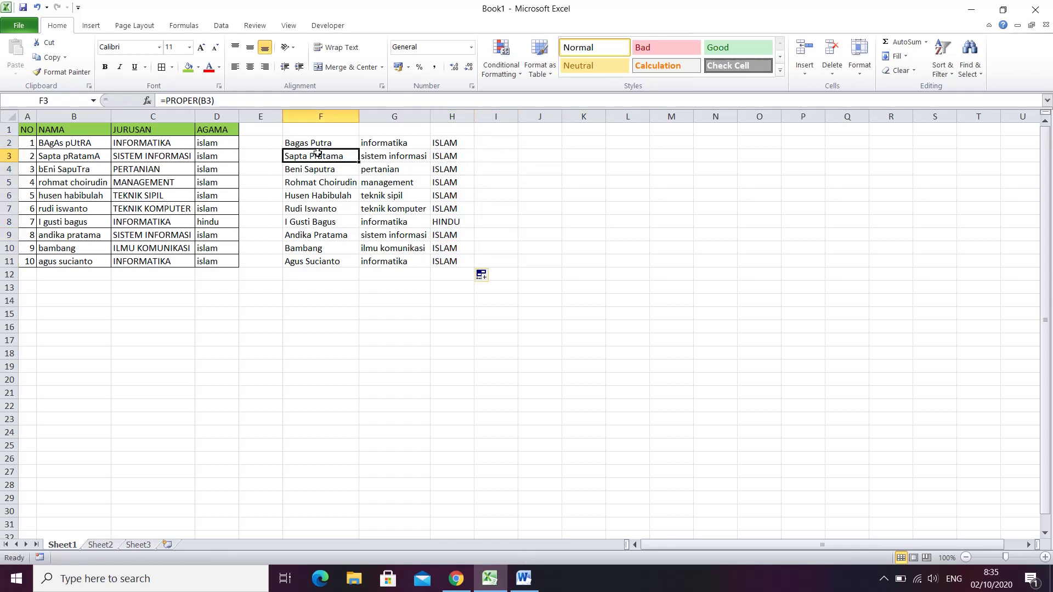
pyautogui.click(375, 150)
pyautogui.click(310, 144)
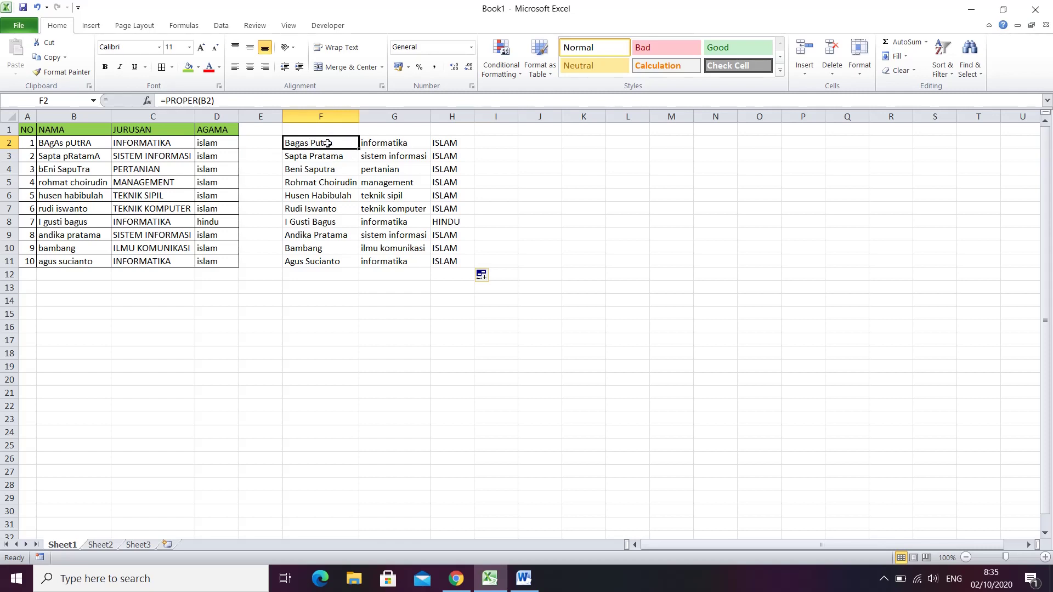
pyautogui.moveTo(334, 143); pyautogui.dragTo(336, 261)
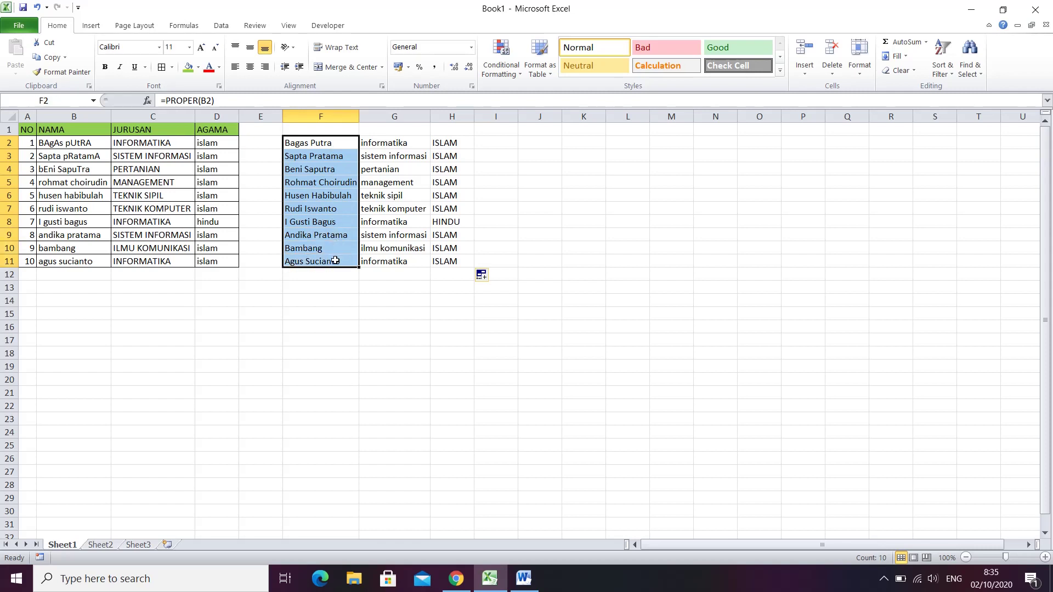
pyautogui.hotkey('ctrl', 'c')
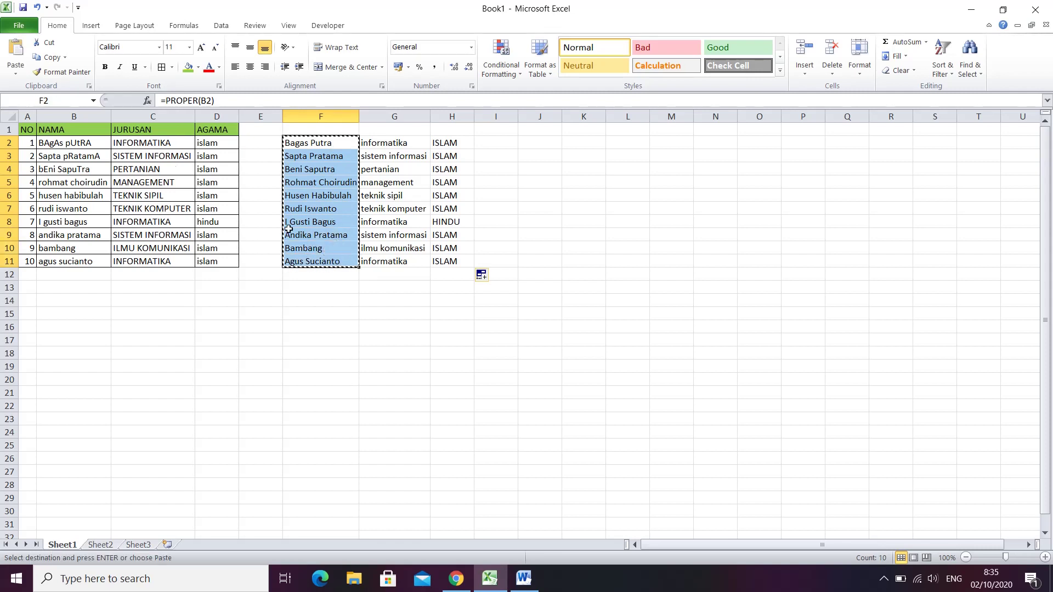
pyautogui.click(16, 78)
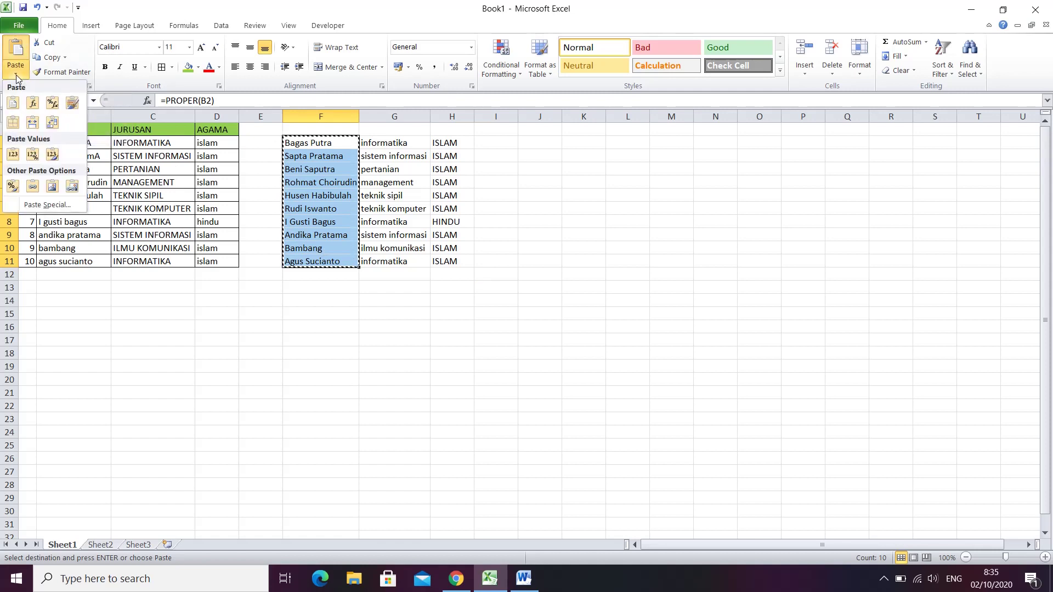
pyautogui.click(13, 155)
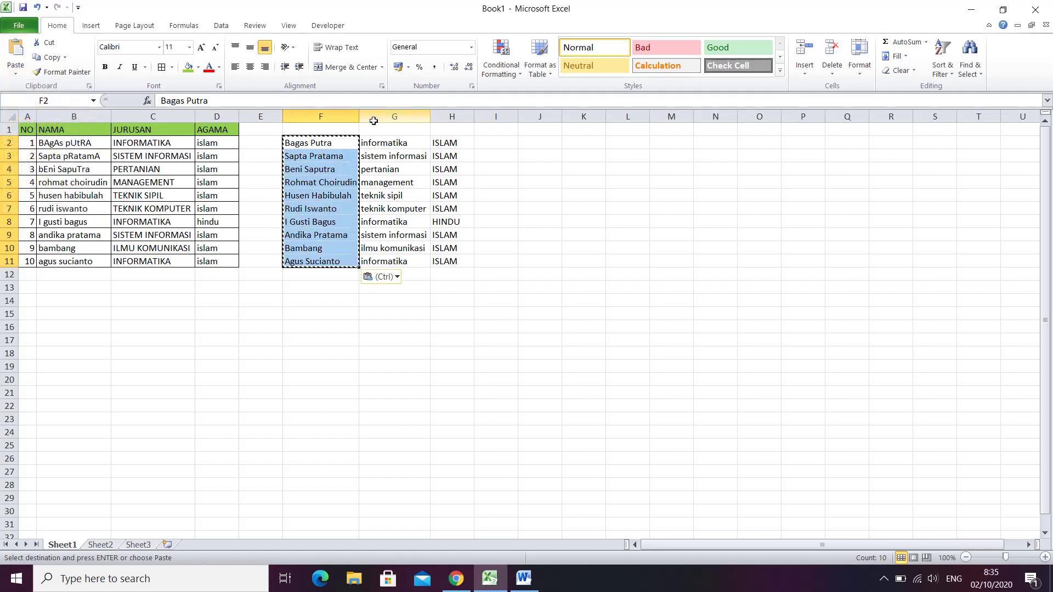
# Cut the proper-case names from F2:F11 and paste them over the original NAMA entries in B2:B11
pyautogui.click(46, 42)
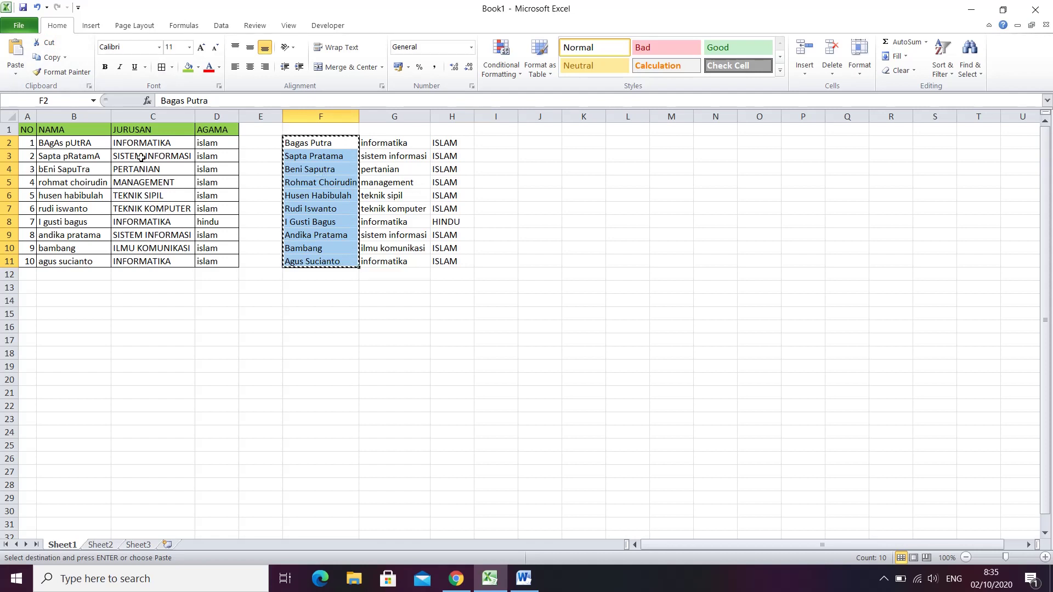
pyautogui.click(85, 142)
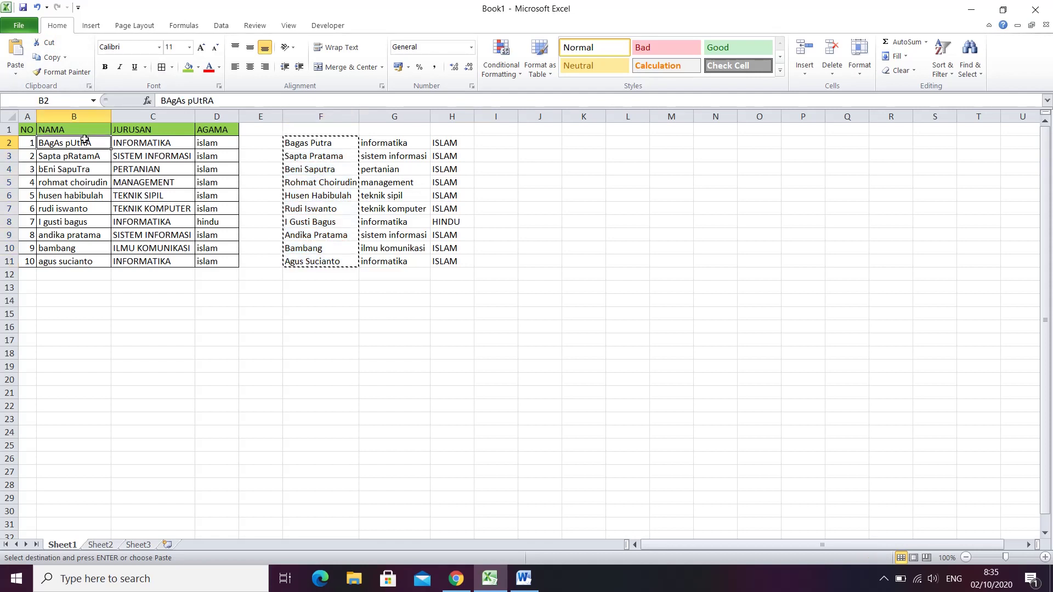
pyautogui.moveTo(84, 139); pyautogui.dragTo(78, 264)
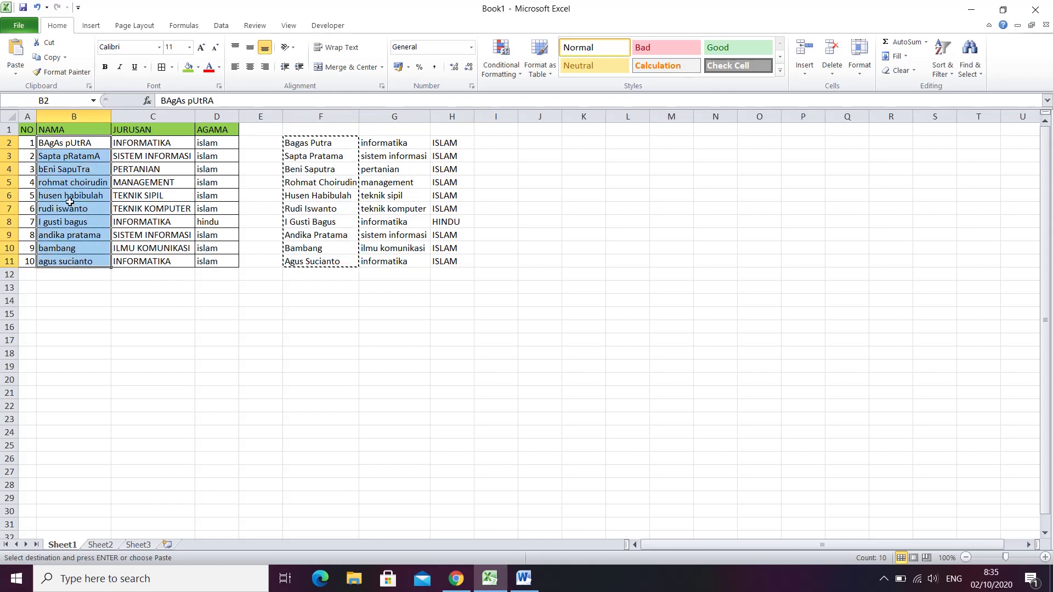
pyautogui.press('Delete')
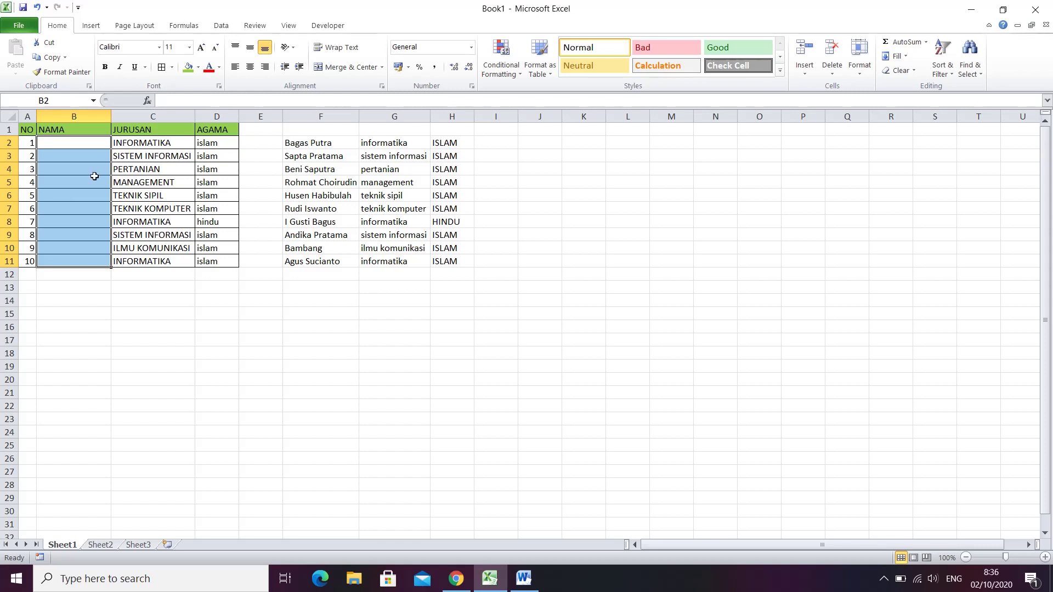
pyautogui.hotkey('ctrl', 'z')
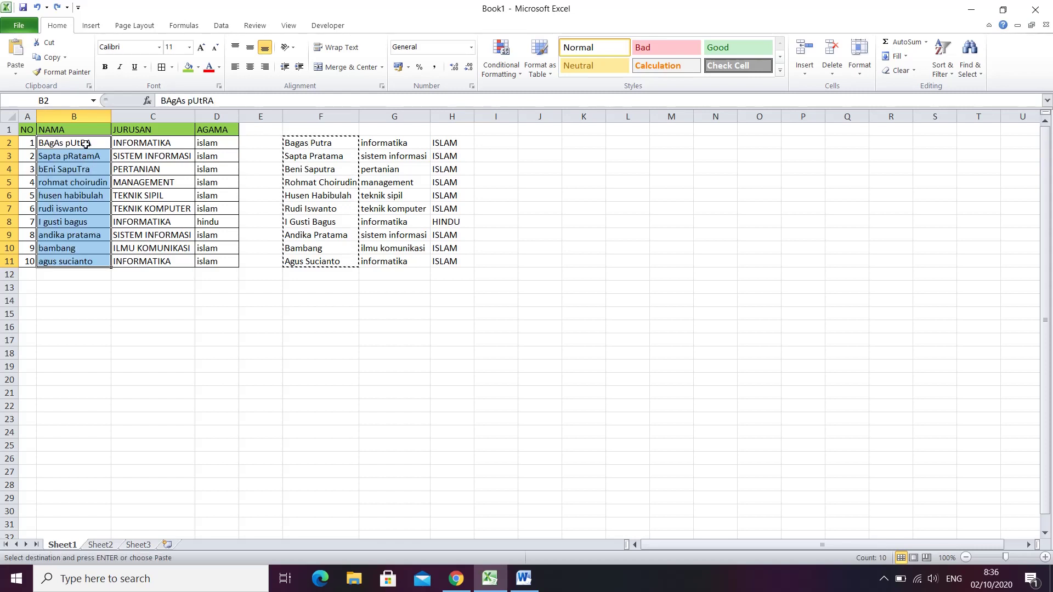
pyautogui.hotkey('ctrl', 'v')
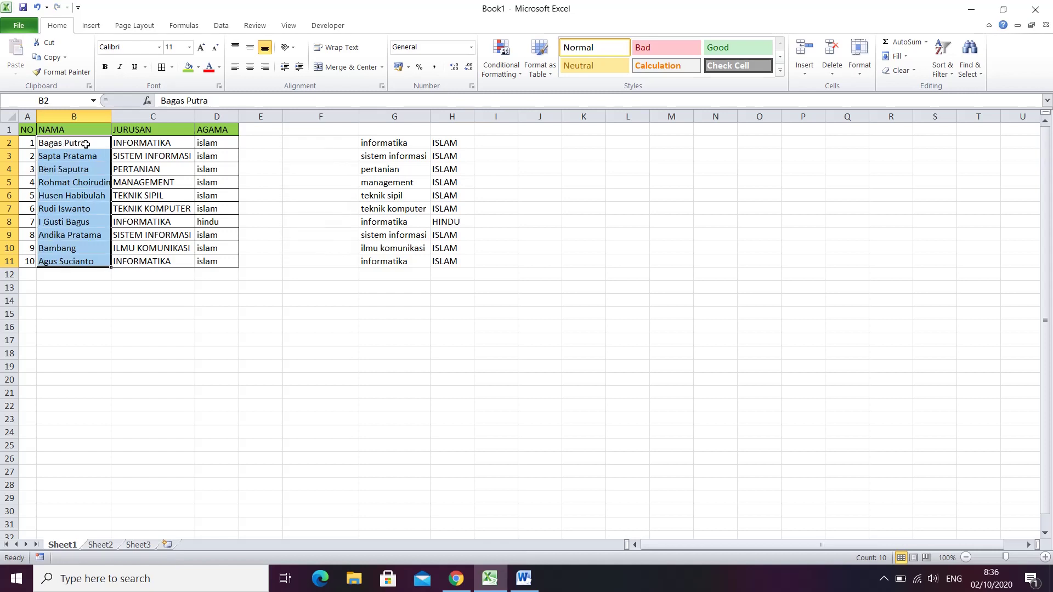
pyautogui.click(317, 144)
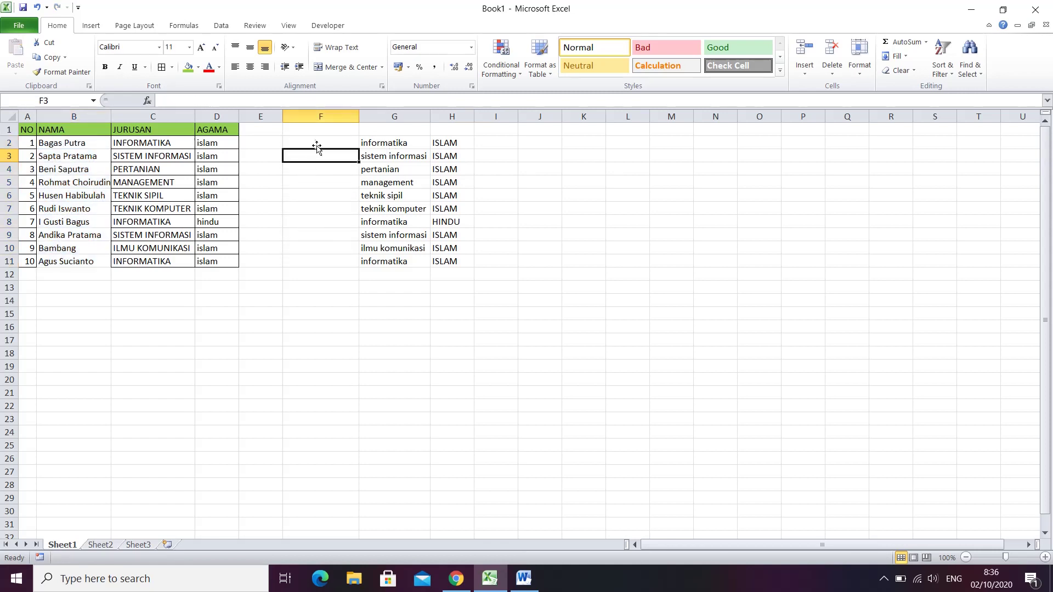
pyautogui.click(65, 160)
pyautogui.click(66, 145)
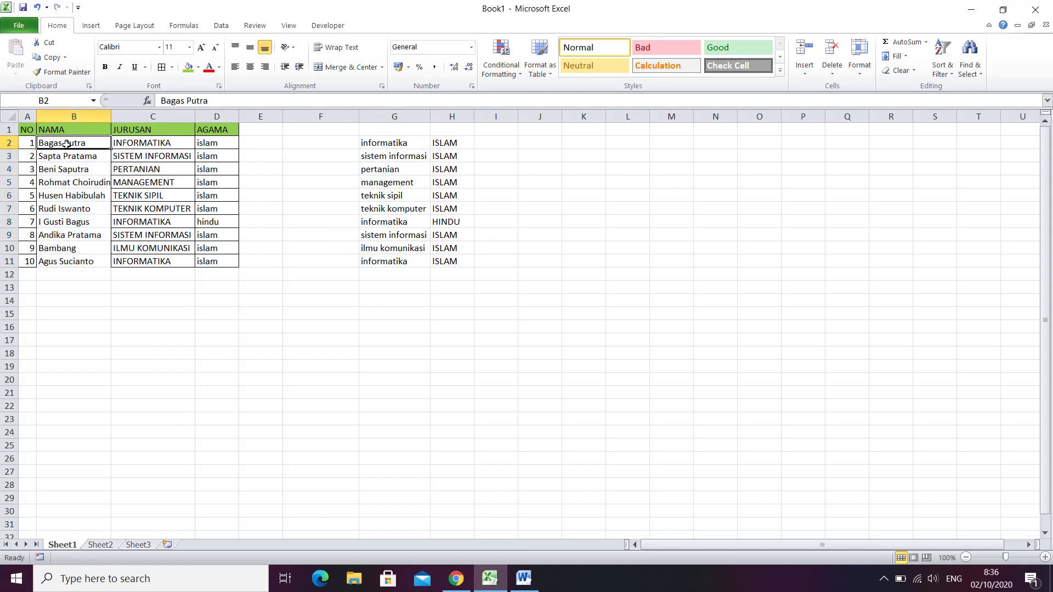
pyautogui.click(82, 248)
pyautogui.click(91, 260)
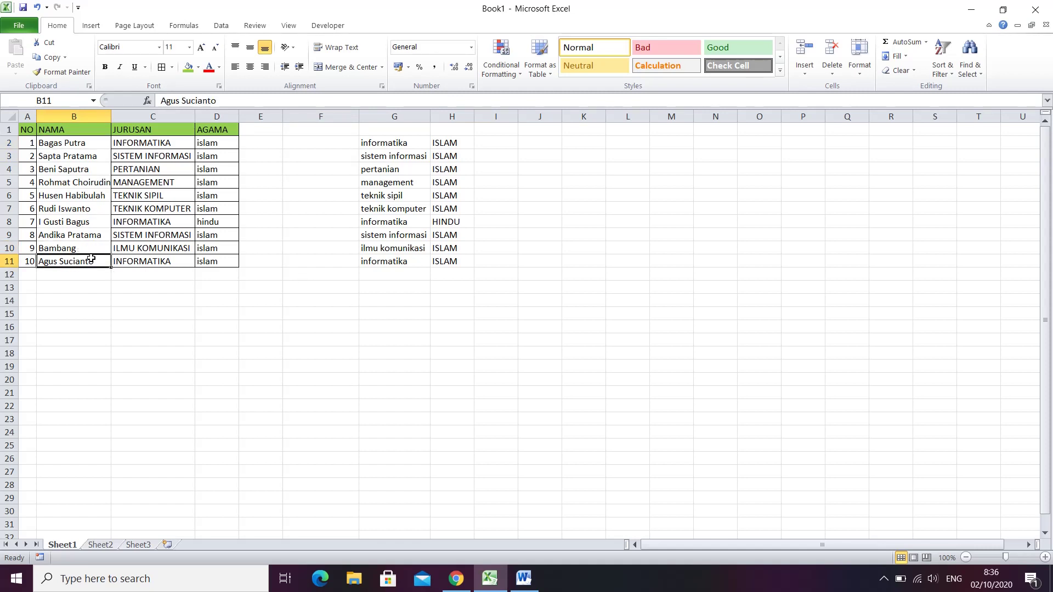
# Convert the LOWER formulas in G2:G11 to static values and move them over the JURUSAN entries in C2:C11
pyautogui.moveTo(395, 144); pyautogui.dragTo(399, 260)
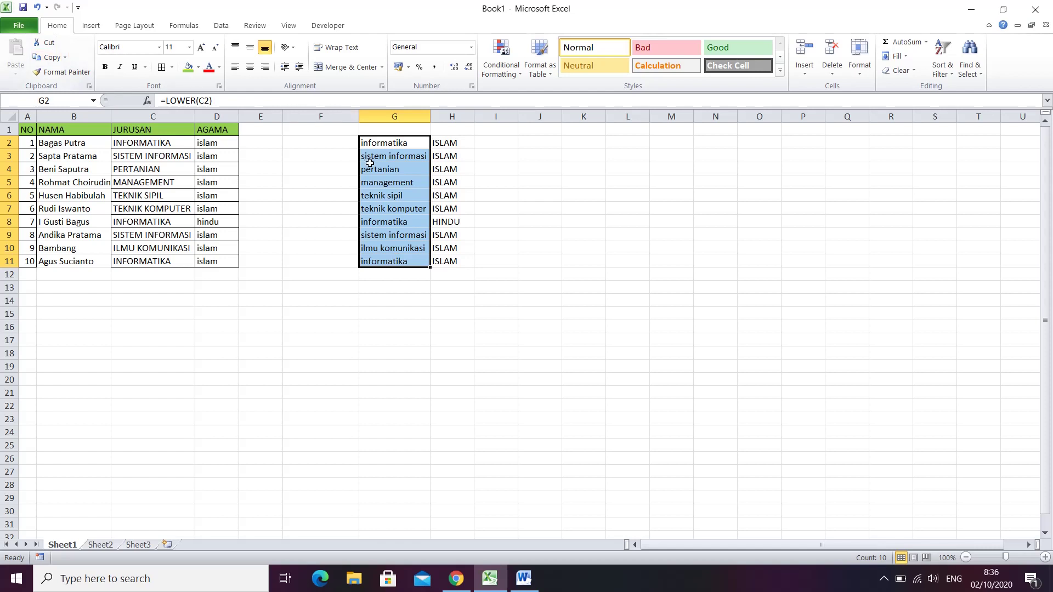
pyautogui.hotkey('ctrl', 'c')
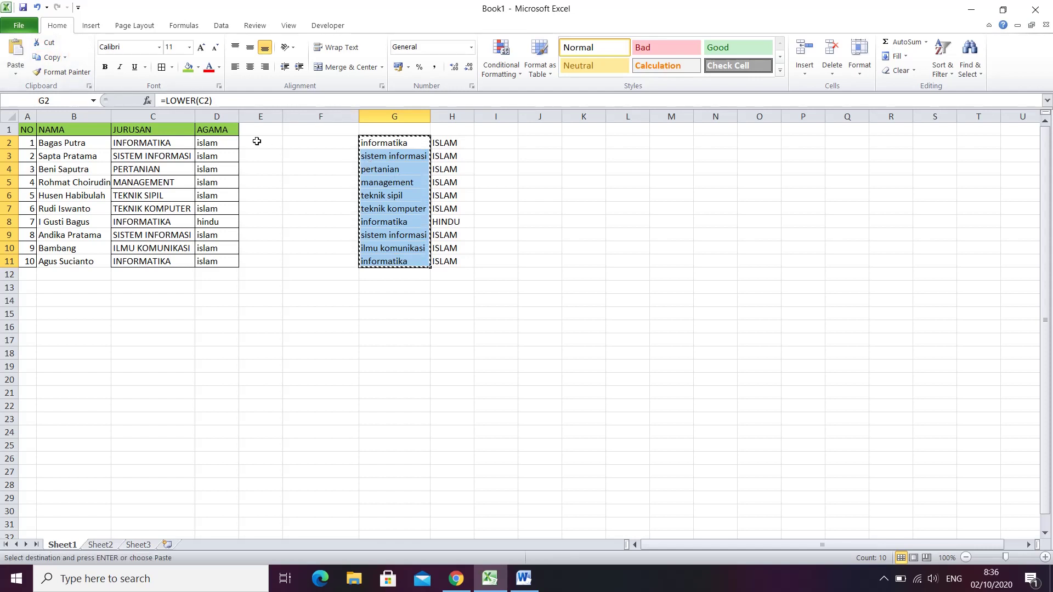
pyautogui.click(16, 70)
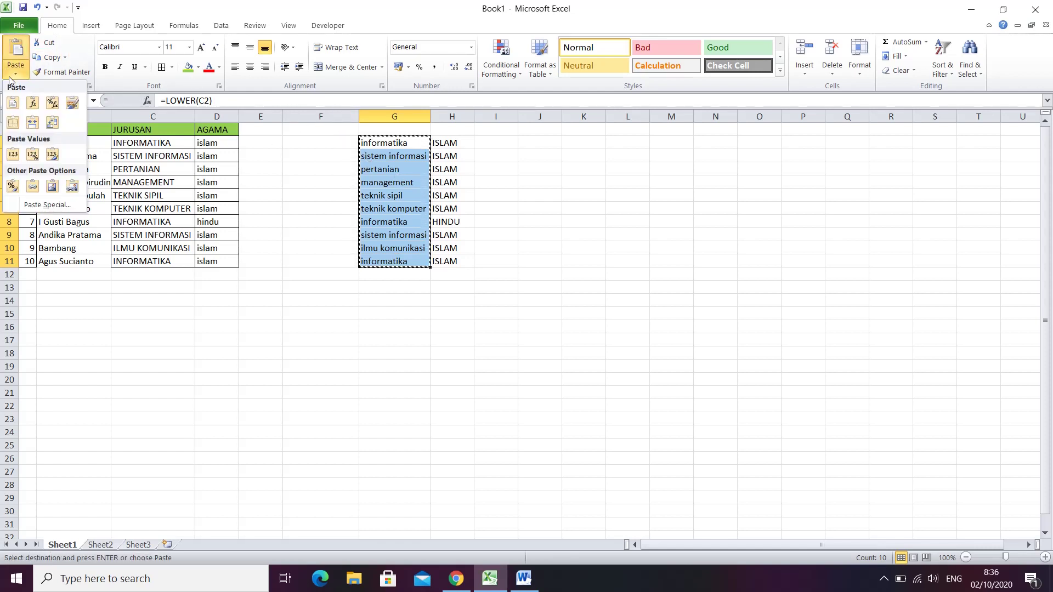
pyautogui.click(14, 155)
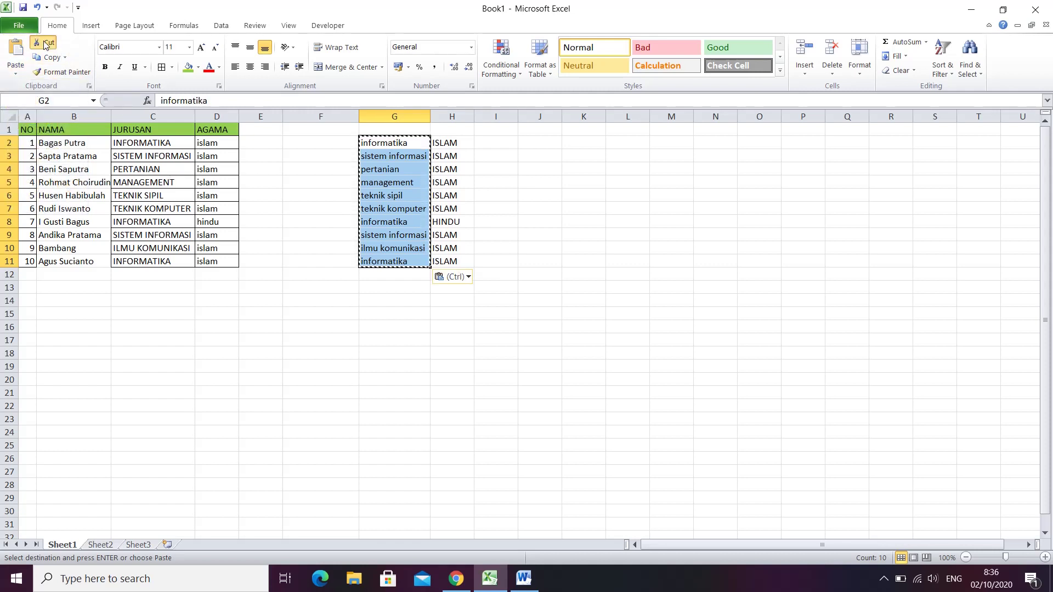
pyautogui.moveTo(158, 142); pyautogui.dragTo(164, 263)
pyautogui.hotkey('ctrl', 'v')
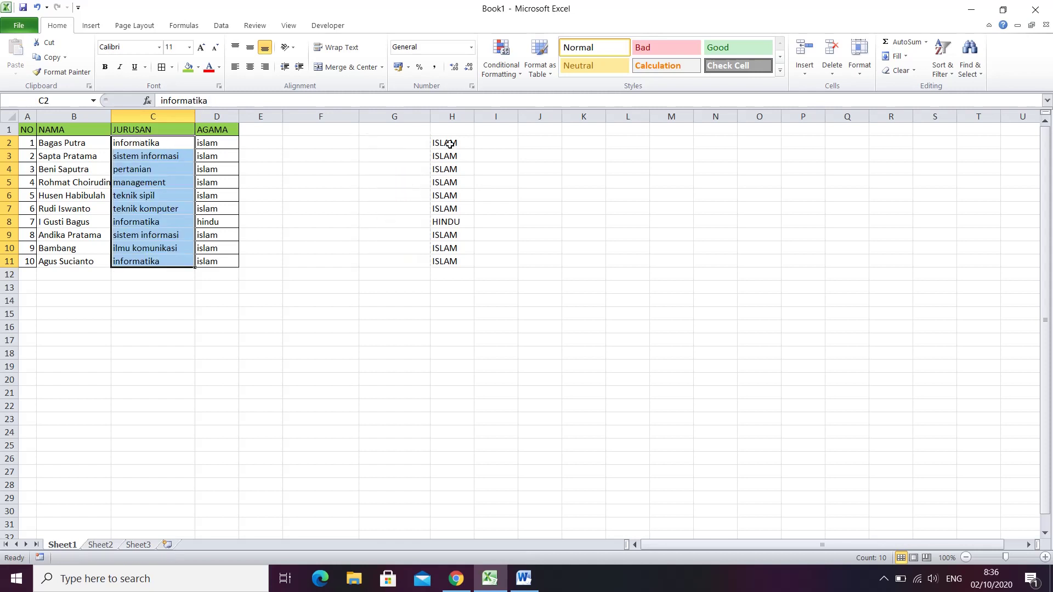
# Convert the UPPER formulas in H2:H11 to static values and move them over the AGAMA entries in D2:D11
pyautogui.moveTo(450, 143); pyautogui.dragTo(456, 261)
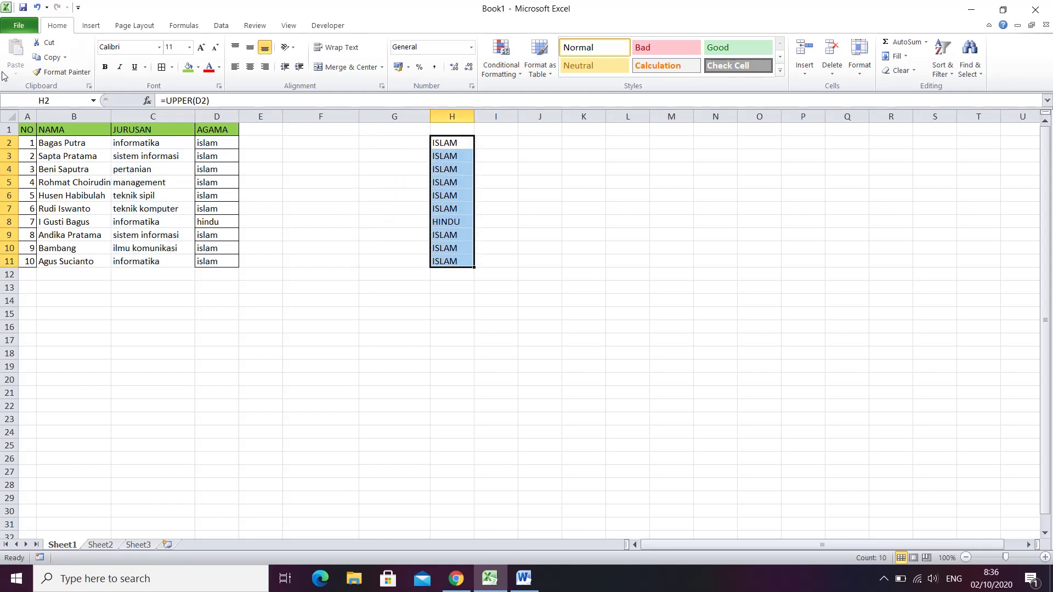
pyautogui.hotkey('ctrl', 'c')
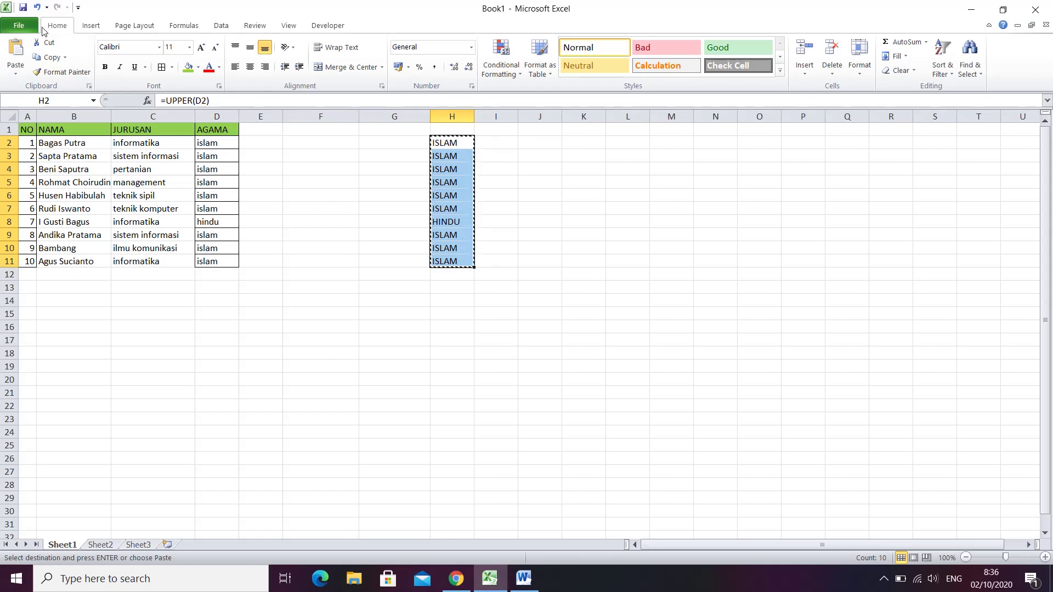
pyautogui.click(16, 73)
pyautogui.click(18, 156)
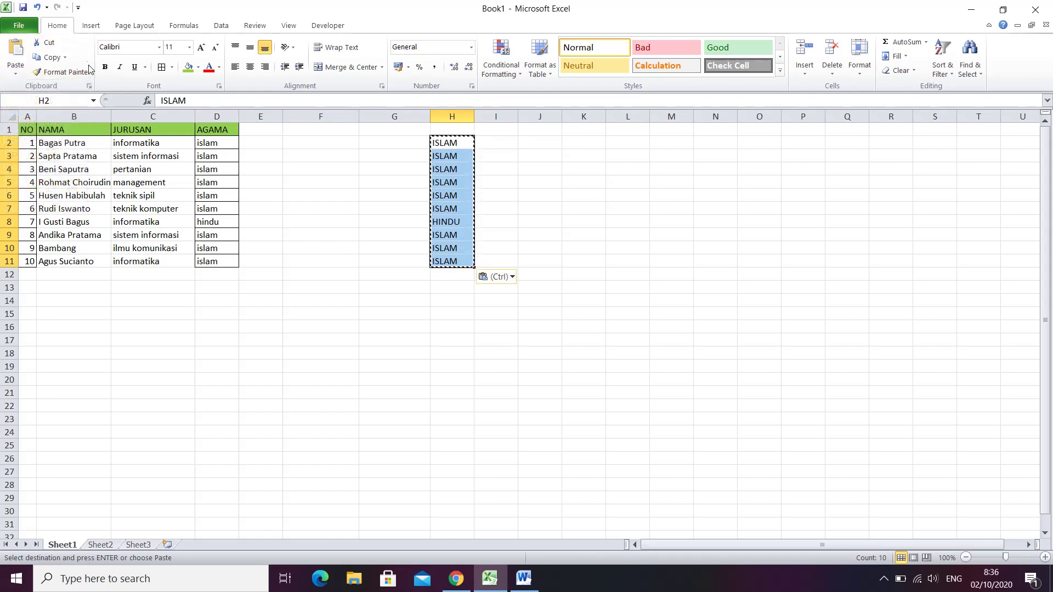
pyautogui.moveTo(224, 144); pyautogui.dragTo(223, 264)
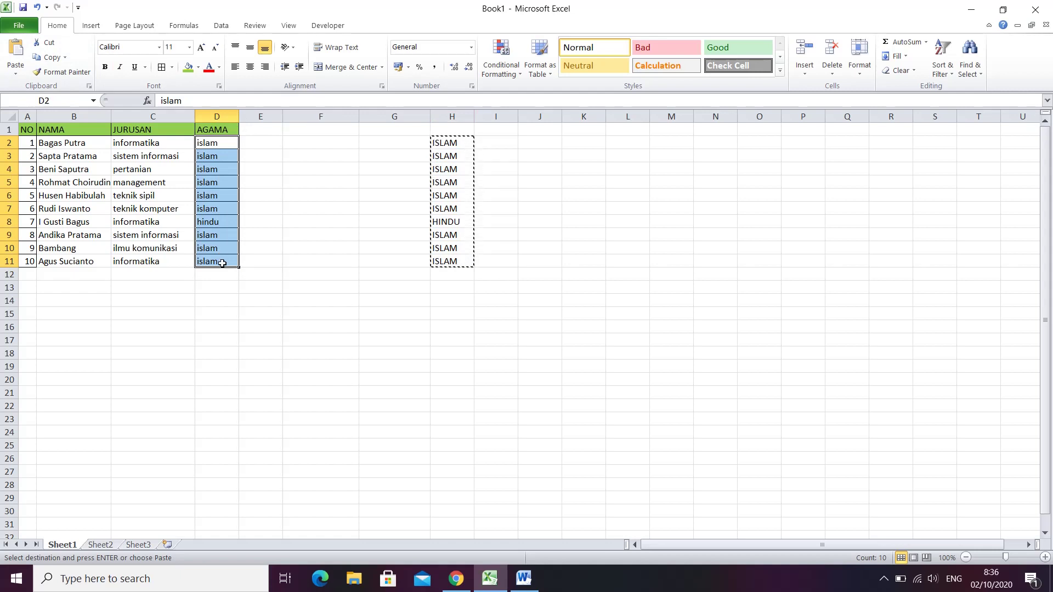
pyautogui.hotkey('ctrl', 'v')
pyautogui.click(383, 249)
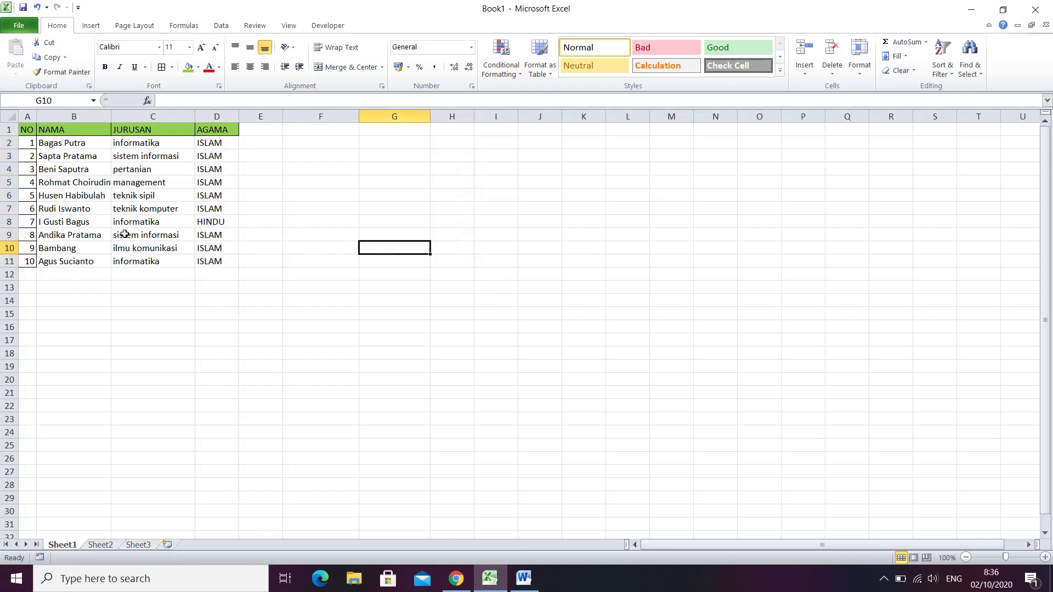
pyautogui.click(37, 262)
pyautogui.click(143, 250)
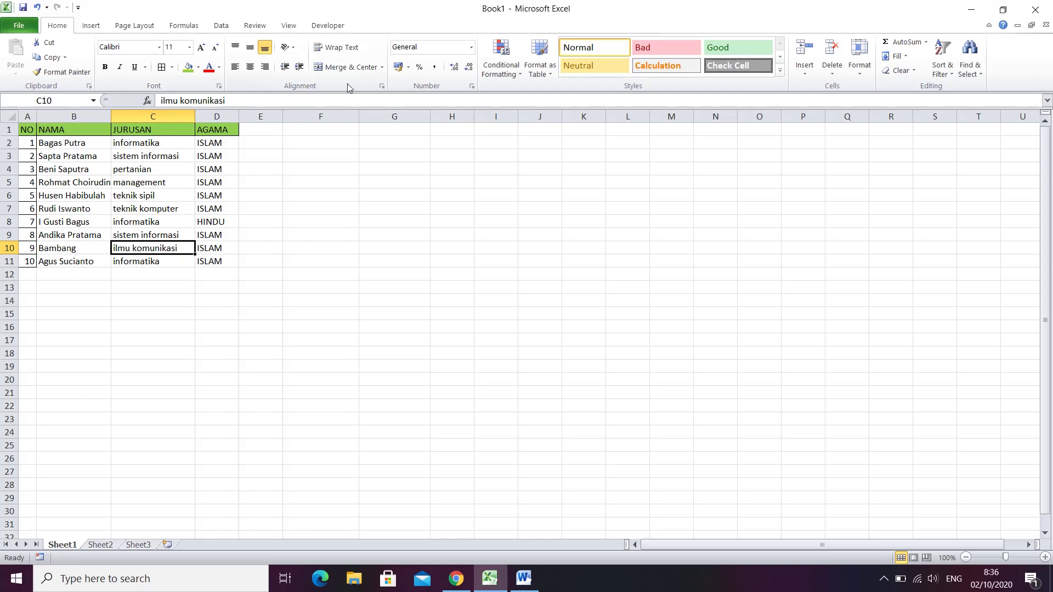
pyautogui.click(350, 146)
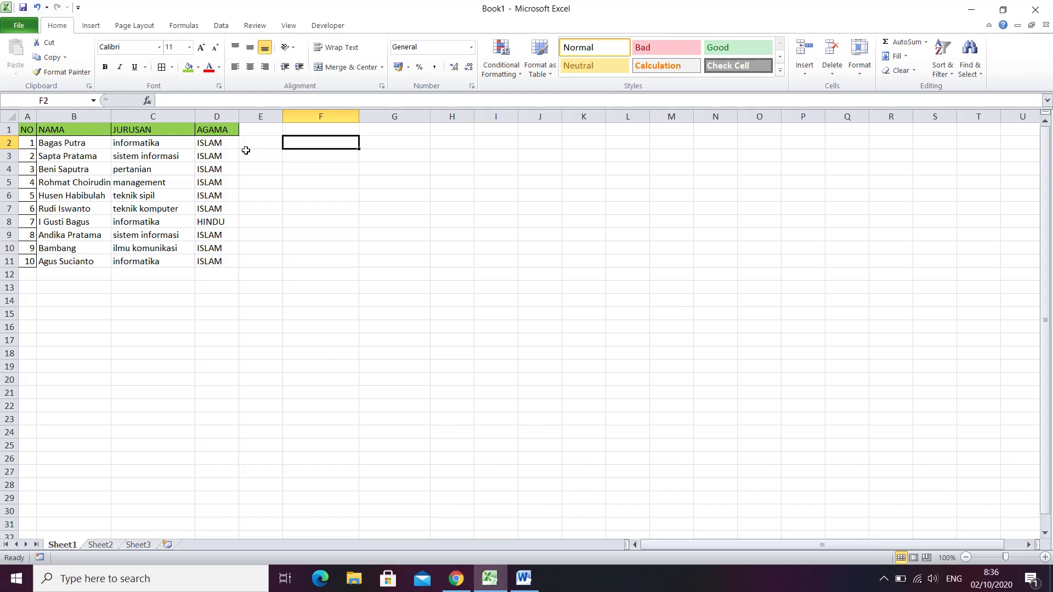
# Replace the JURUSAN entry in C2 with the formula =UPPER("informatika")
pyautogui.click(172, 143)
pyautogui.doubleClick(173, 143)
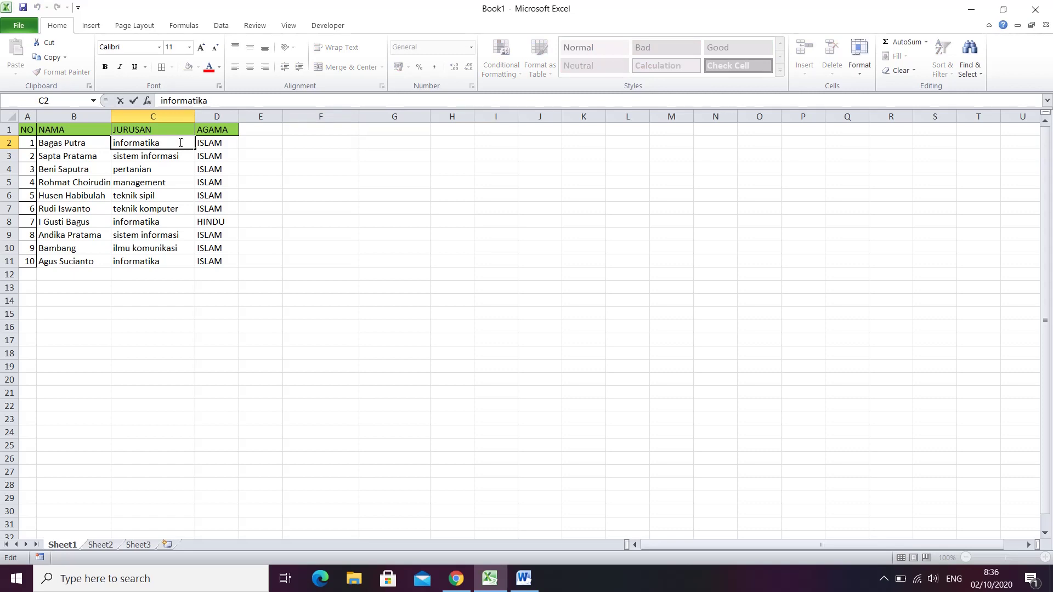
pyautogui.moveTo(180, 143); pyautogui.dragTo(100, 140)
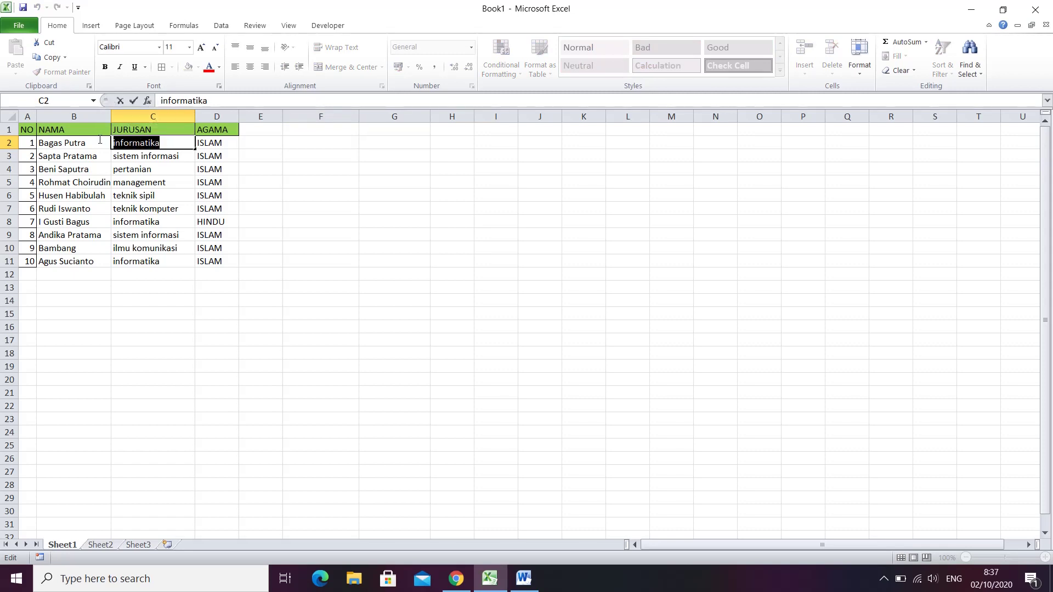
pyautogui.hotkey('ctrl', 'c')
pyautogui.write('=')
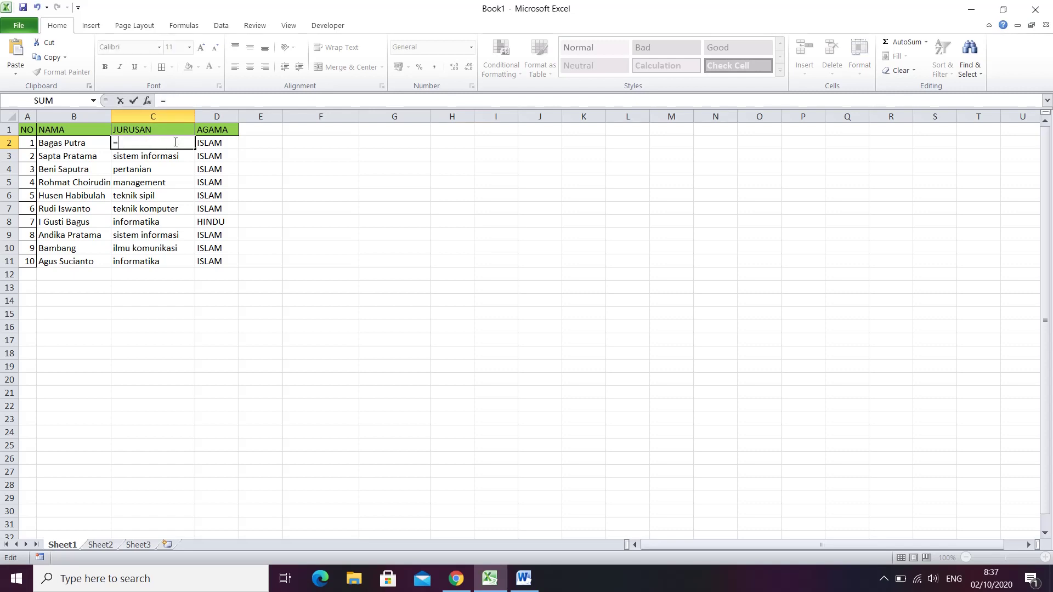
pyautogui.write('up')
pyautogui.press('Tab')
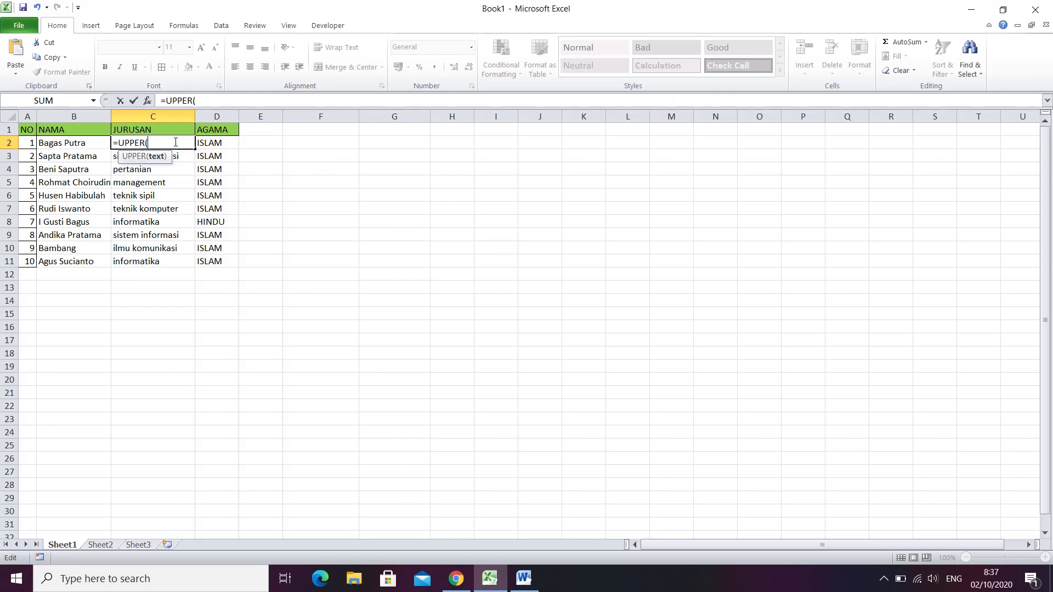
pyautogui.write('"informatika')
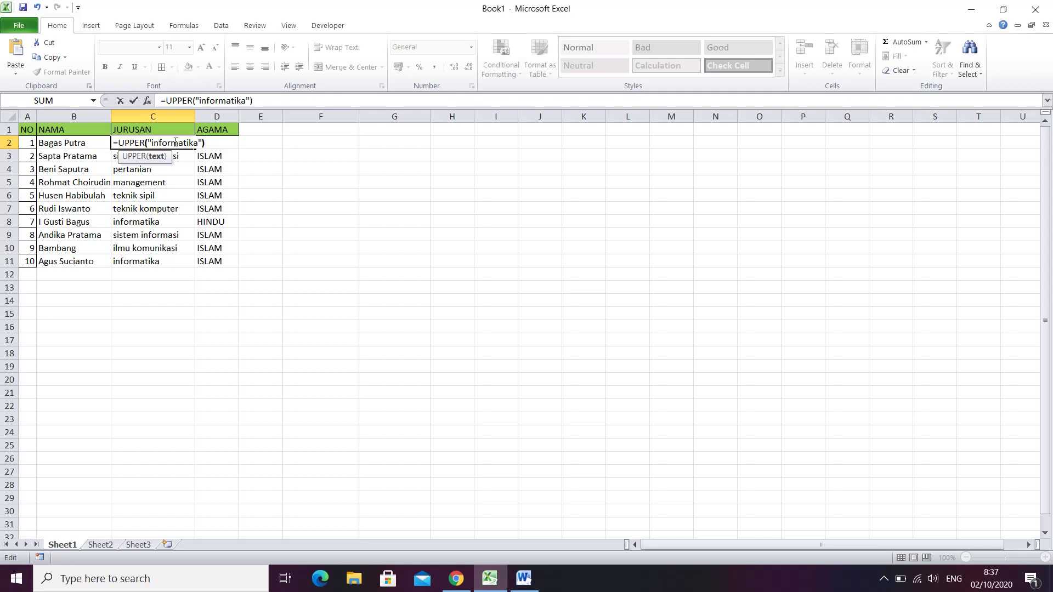
pyautogui.press('Return')
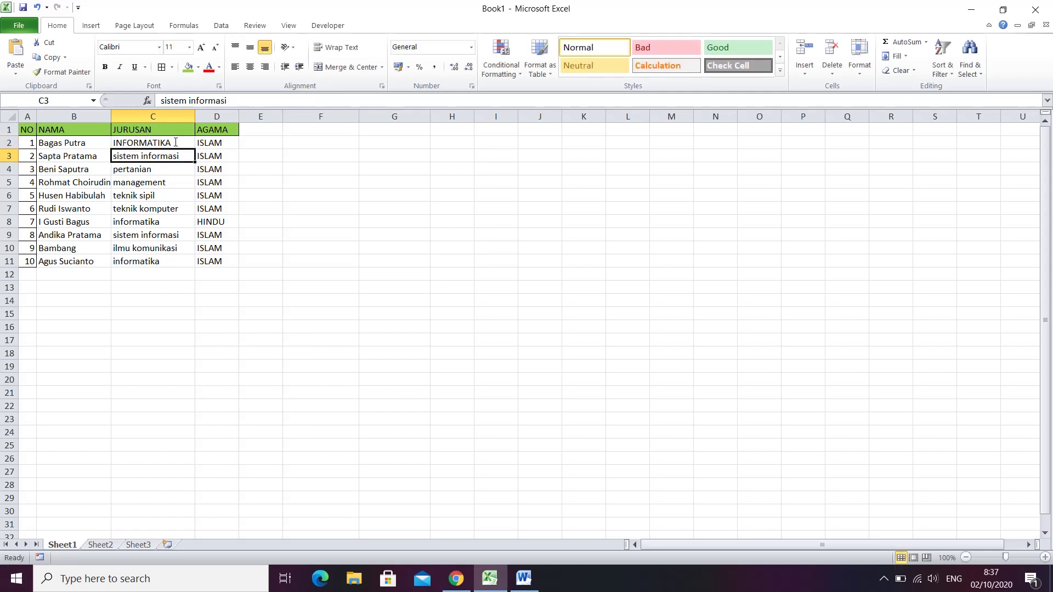
# Fill the UPPER formula from C2 down the JURUSAN column to C11
pyautogui.click(176, 142)
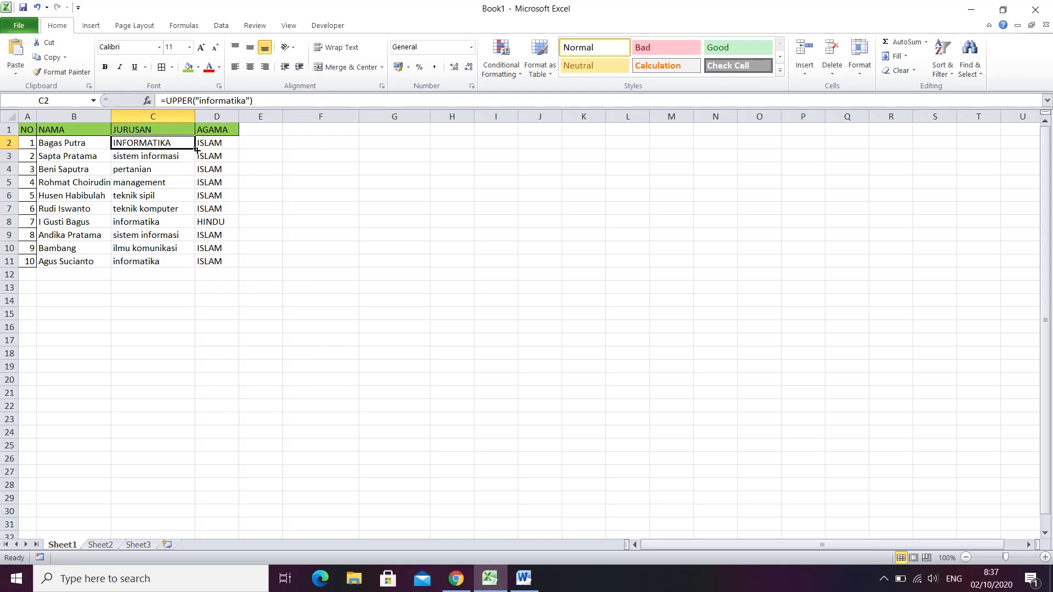
pyautogui.moveTo(196, 149); pyautogui.dragTo(185, 269)
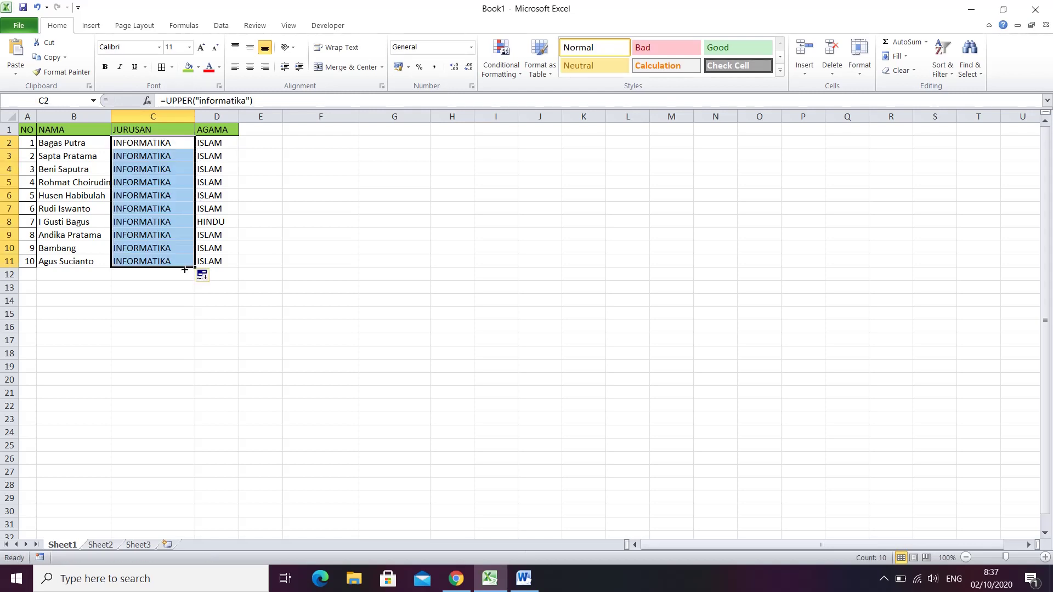
pyautogui.click(337, 153)
pyautogui.click(89, 160)
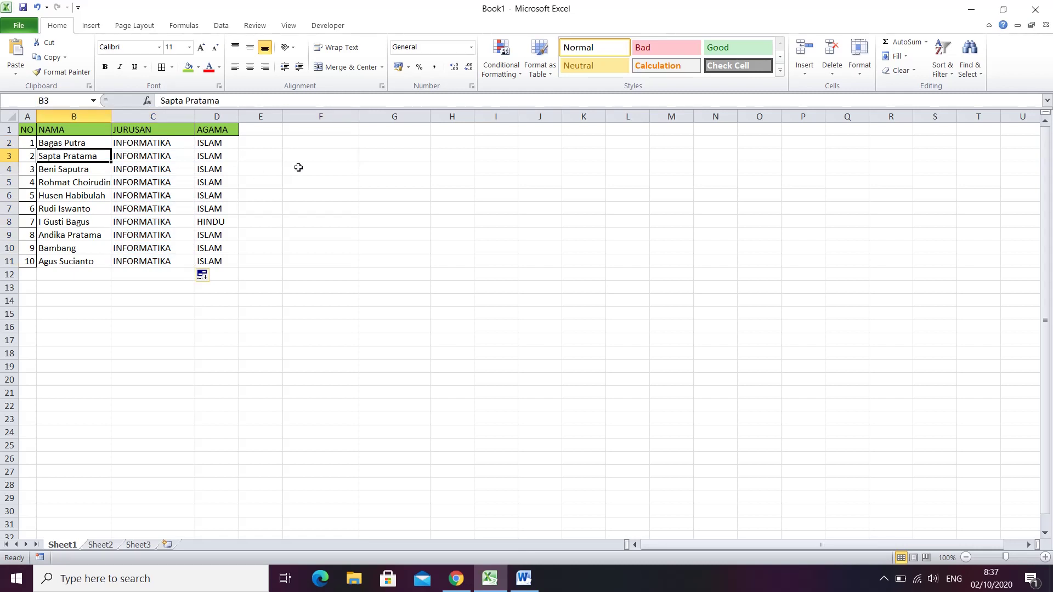
pyautogui.click(164, 146)
pyautogui.click(376, 165)
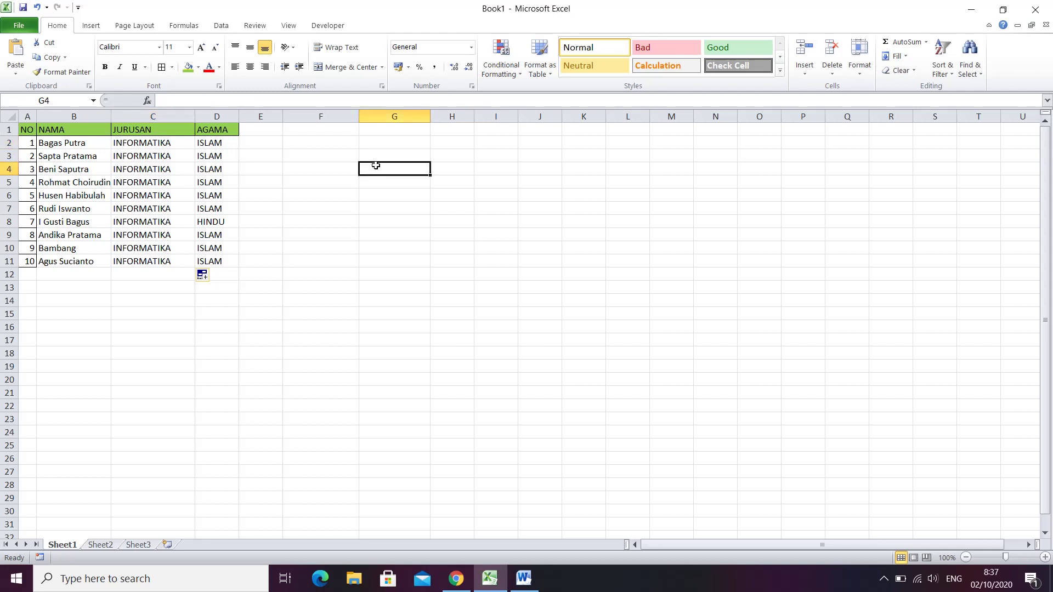
pyautogui.click(332, 158)
pyautogui.click(397, 164)
pyautogui.click(468, 159)
pyautogui.click(338, 158)
pyautogui.click(80, 146)
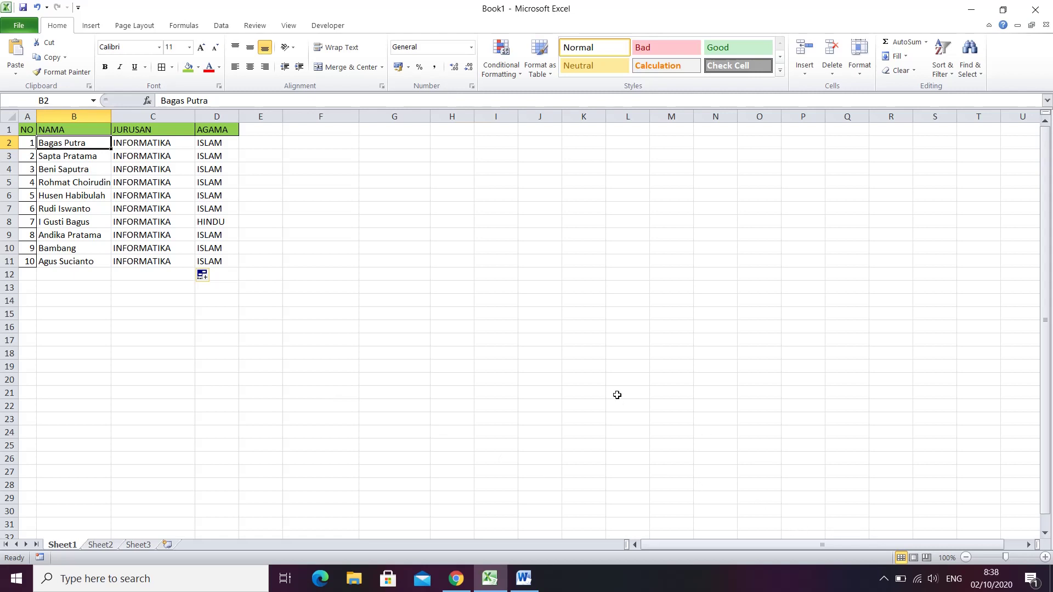
pyautogui.click(58, 262)
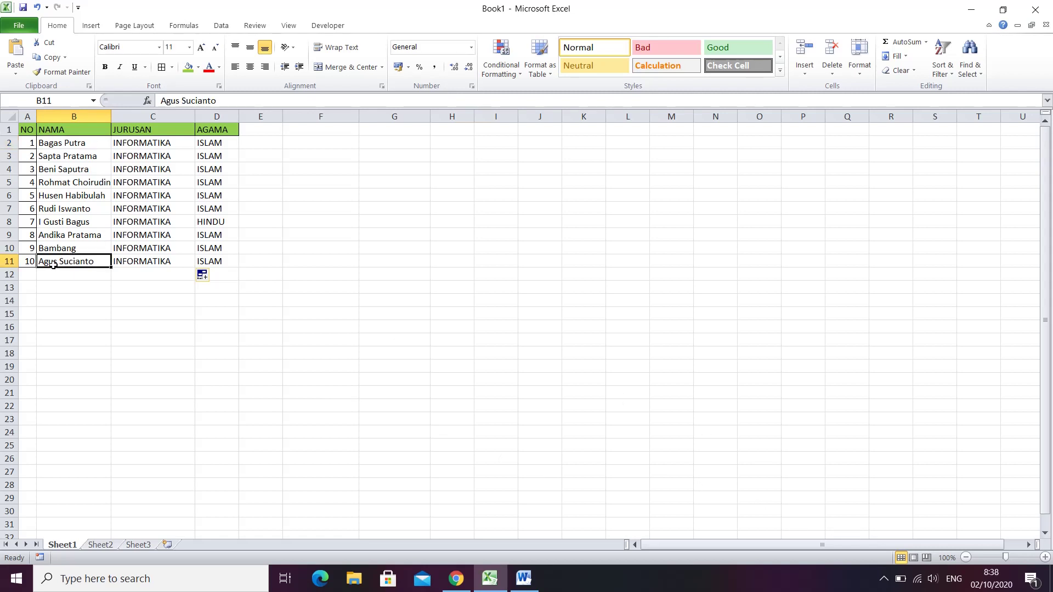
pyautogui.click(54, 223)
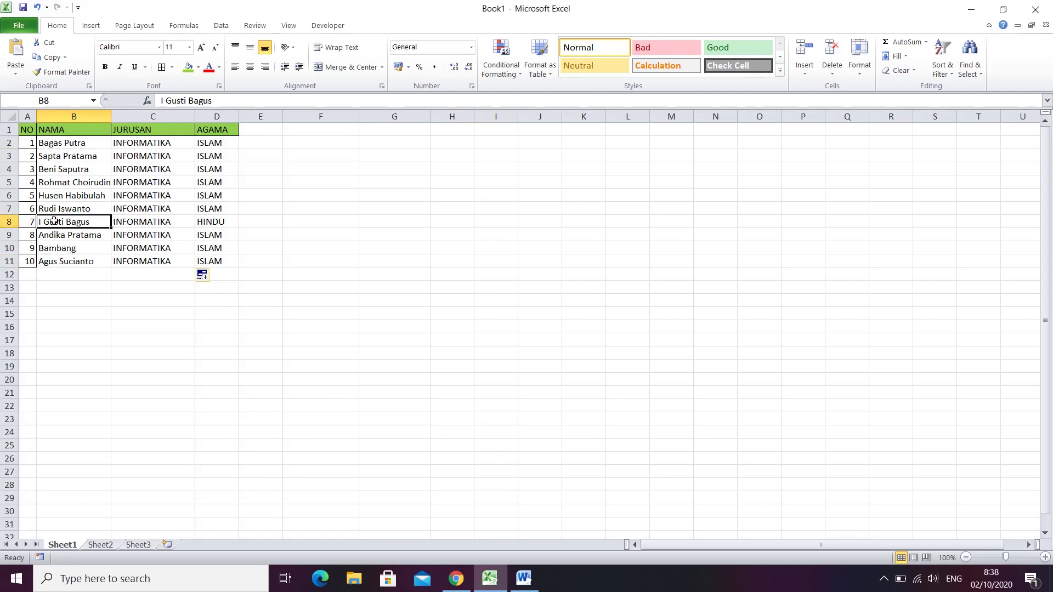
pyautogui.click(885, 586)
pyautogui.click(884, 524)
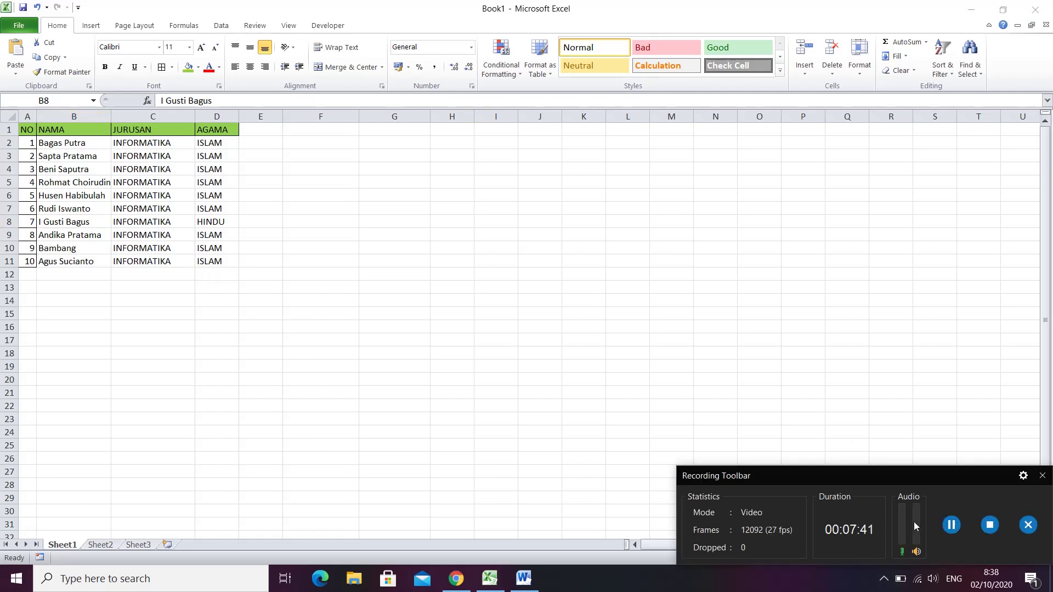